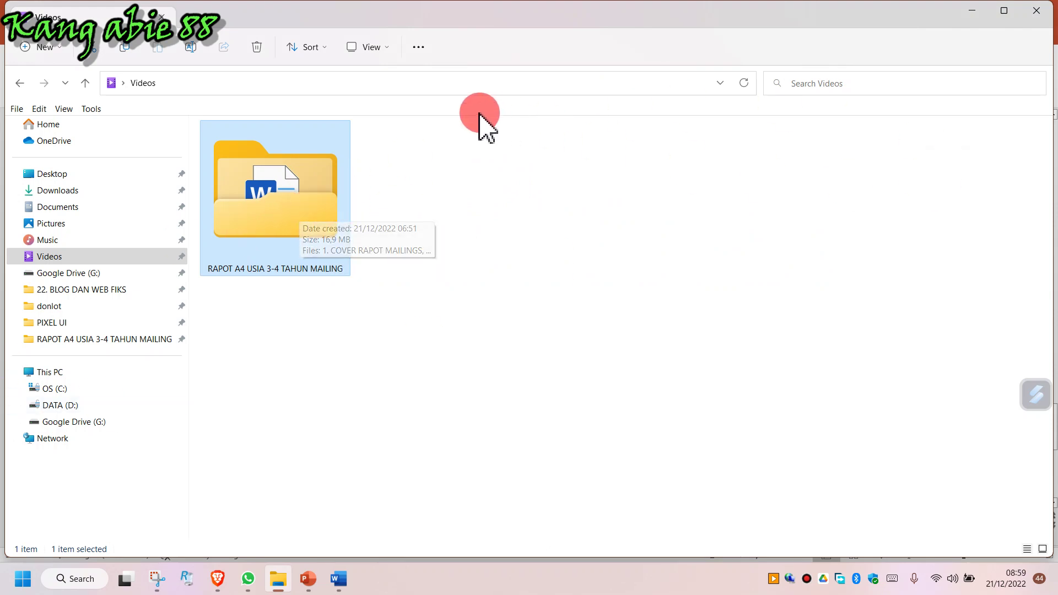
Open the RAPOT A4 USIA 3-4 TAHUN MAILING folder in Videos.
click(59, 256)
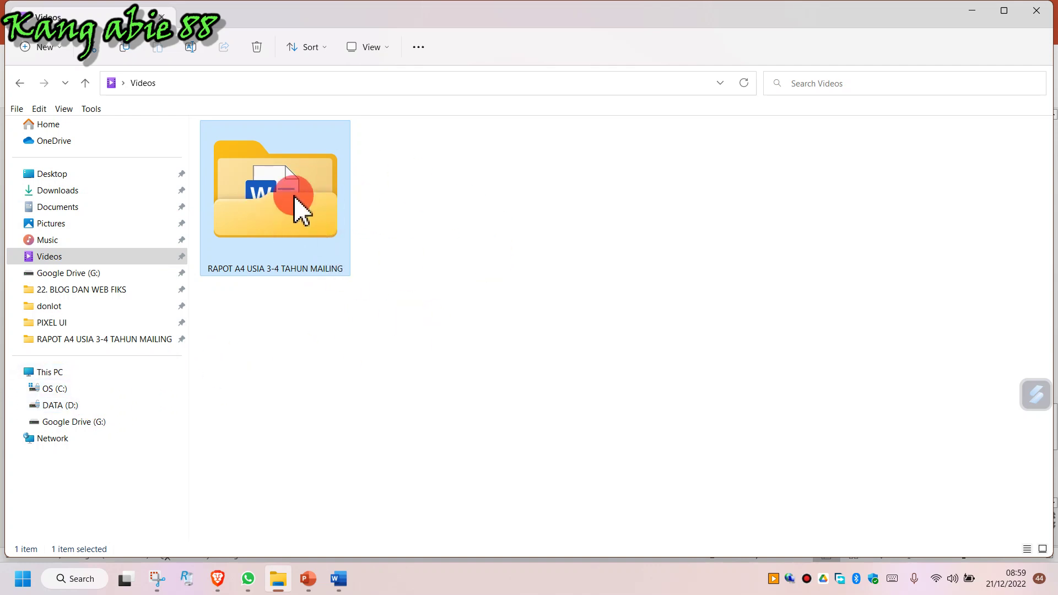
double_click(300, 210)
click(425, 193)
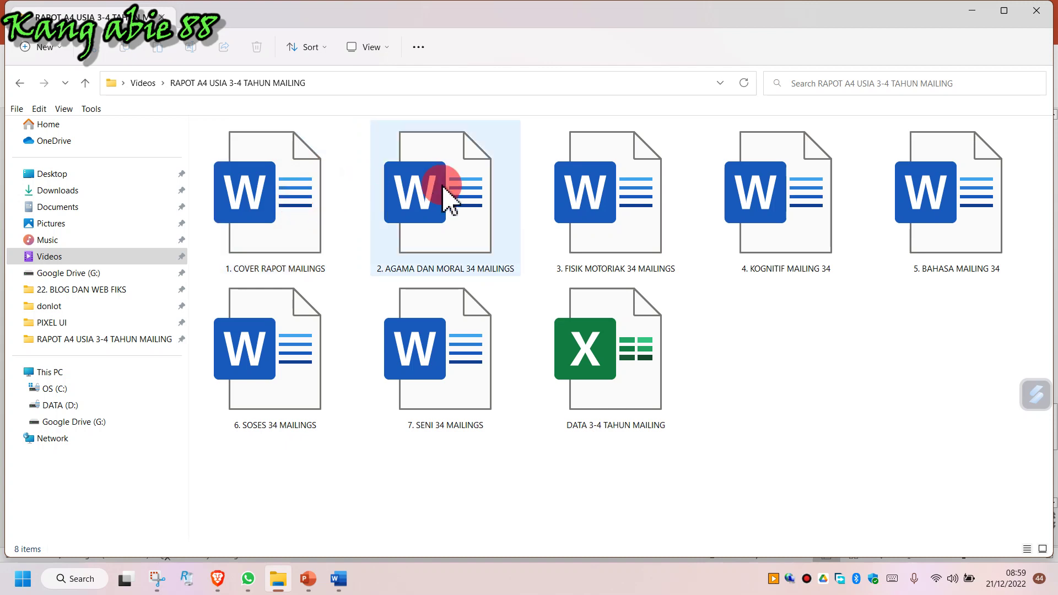
Look over the numbered Word report files from COVER to SENI and open the DATA 3-4 TAHUN MAILING workbook.
click(608, 368)
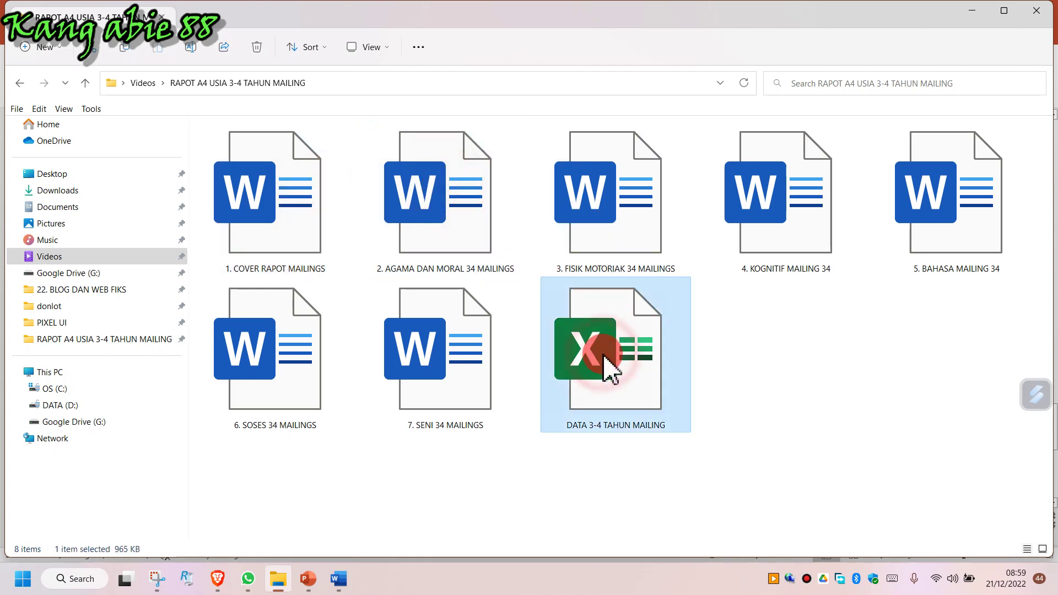
click(616, 230)
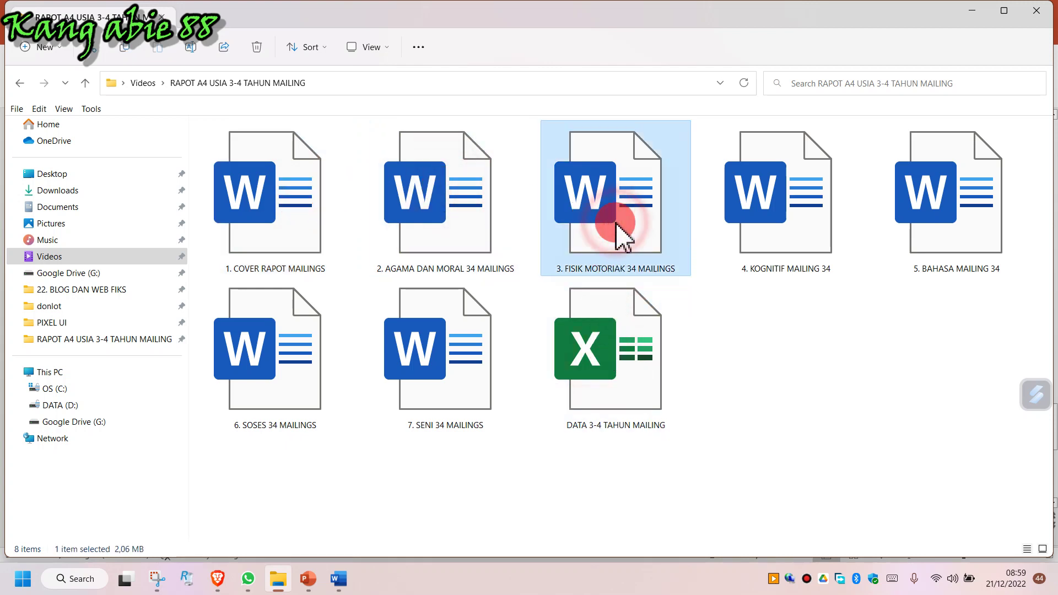
click(332, 208)
click(438, 204)
click(584, 205)
click(813, 201)
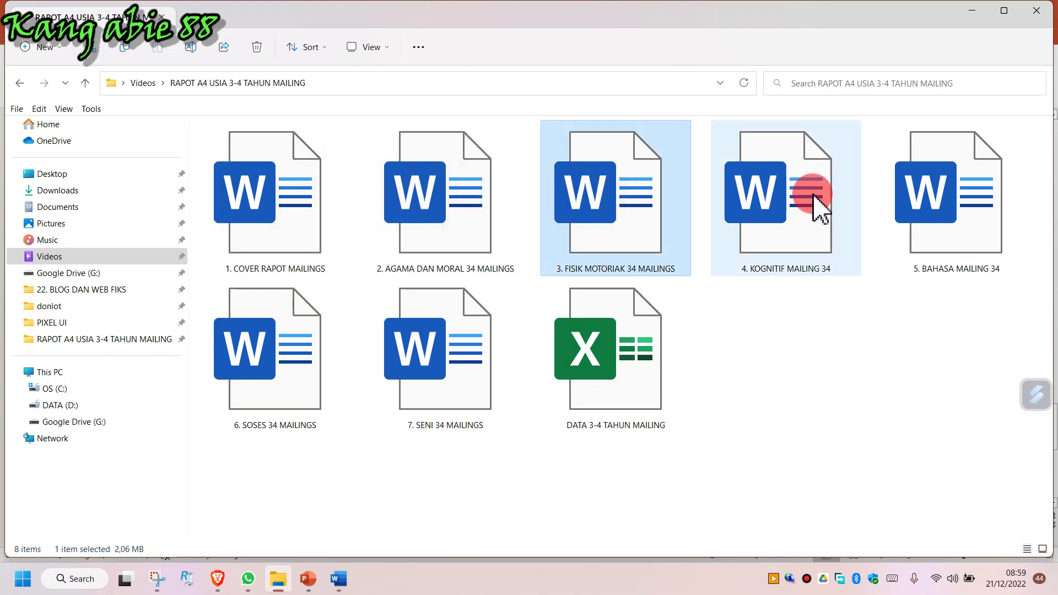
click(936, 198)
click(319, 341)
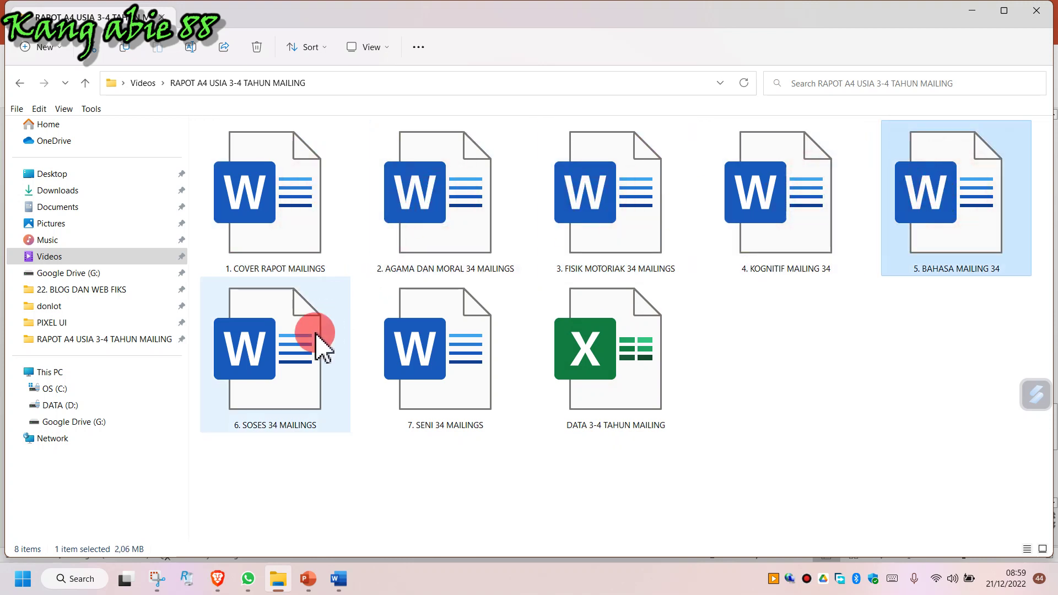
click(444, 353)
click(601, 353)
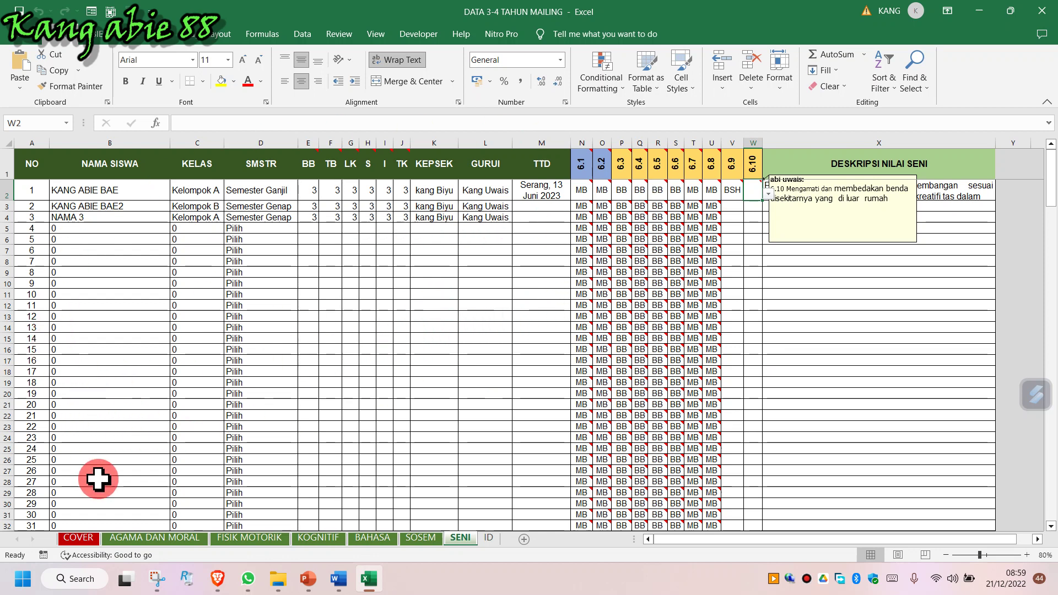
Look through the workbook's sheets in order from COVER, AGAMA DAN MORAL and FISIK MOTORIK to SENI.
click(77, 540)
click(144, 539)
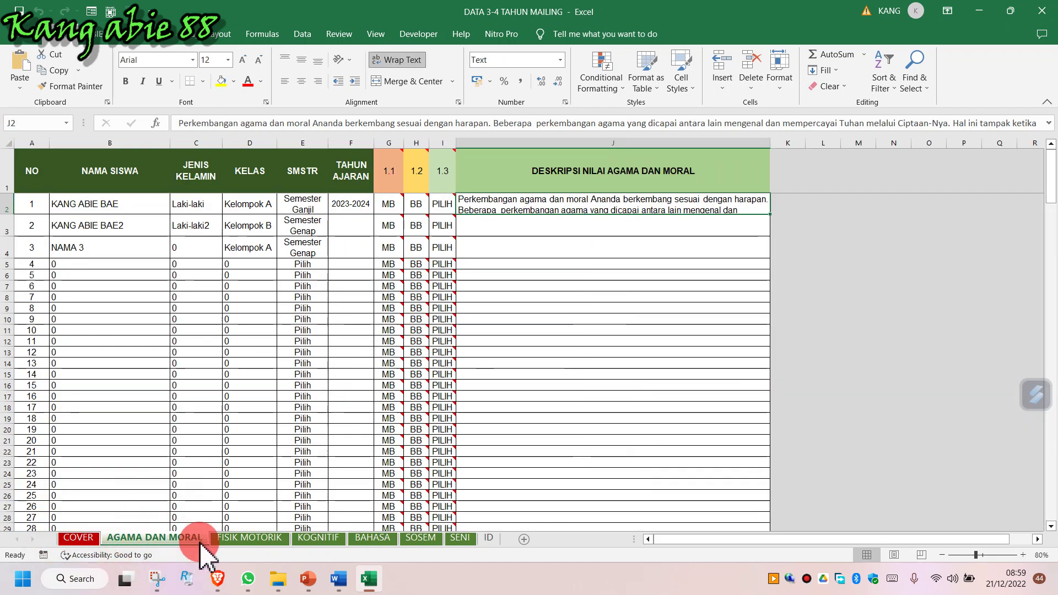
click(264, 540)
click(322, 539)
click(374, 539)
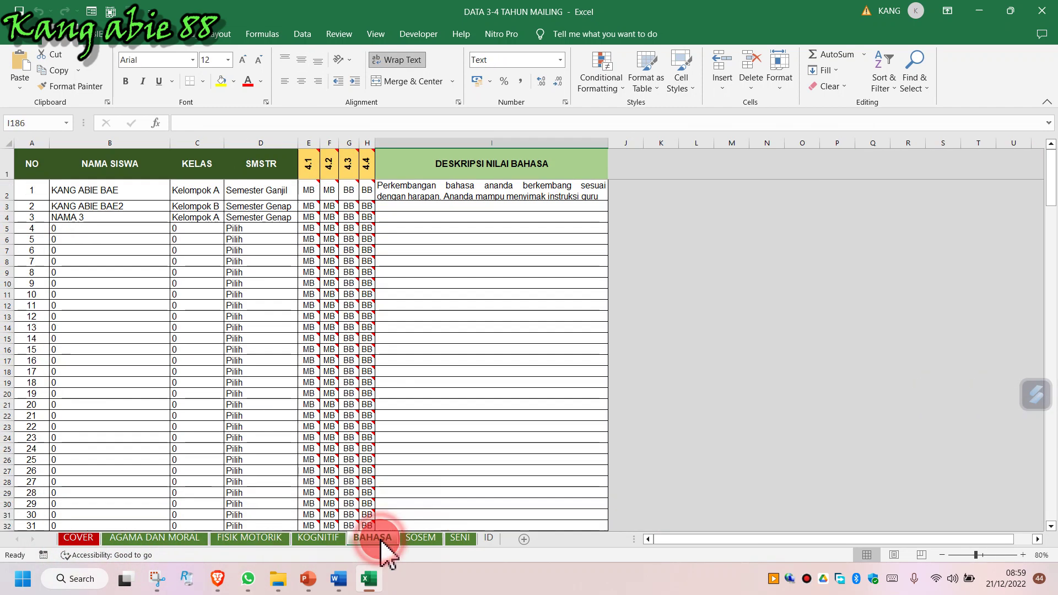
click(420, 539)
click(459, 539)
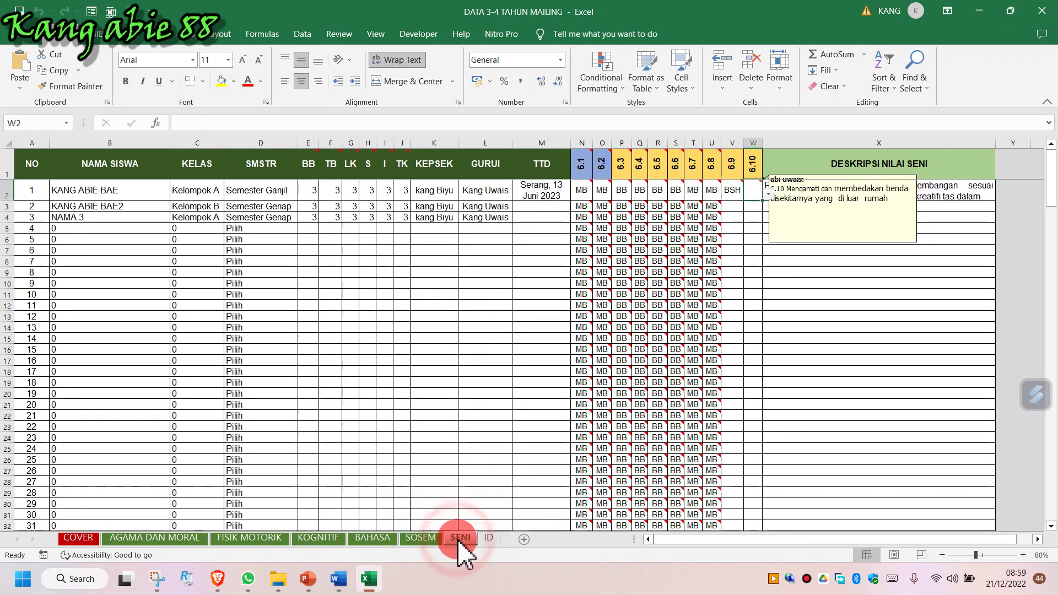
Examine the reference lists on the ID sheet, especially PENILAIAN, alongside the COVER sheet.
click(489, 539)
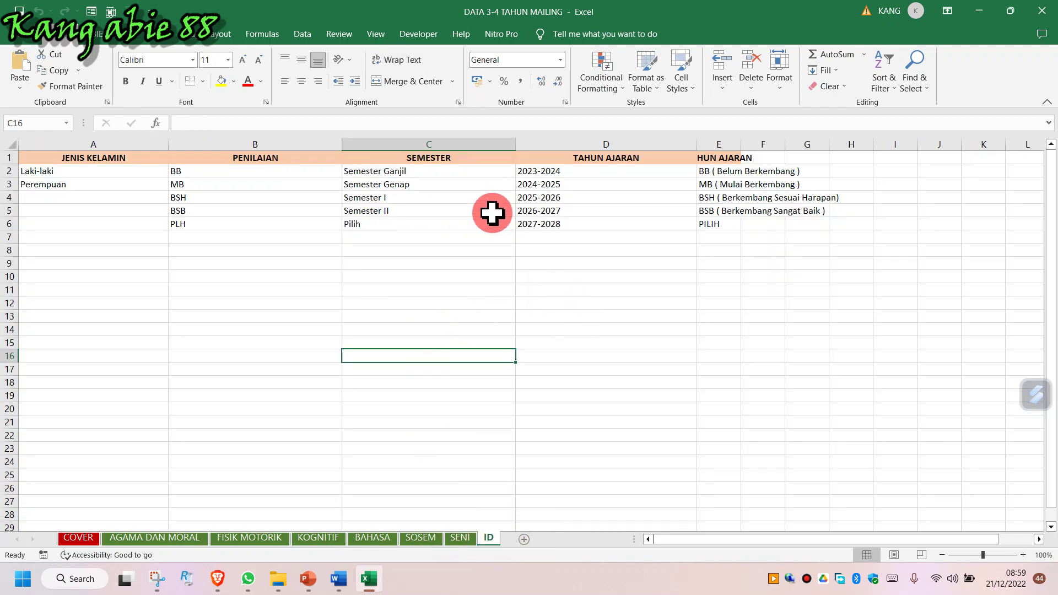
click(208, 170)
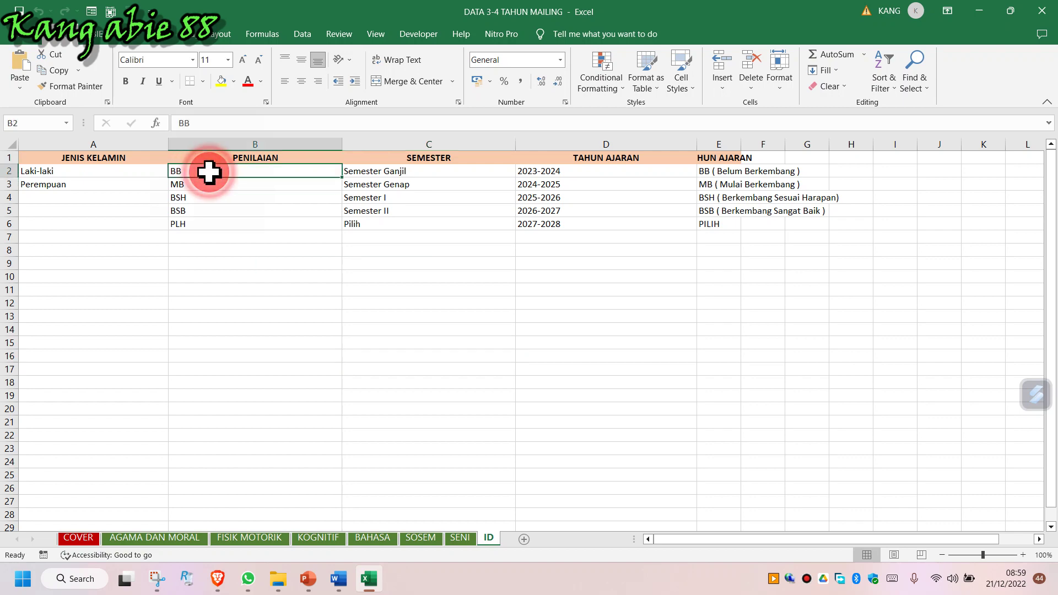
click(78, 537)
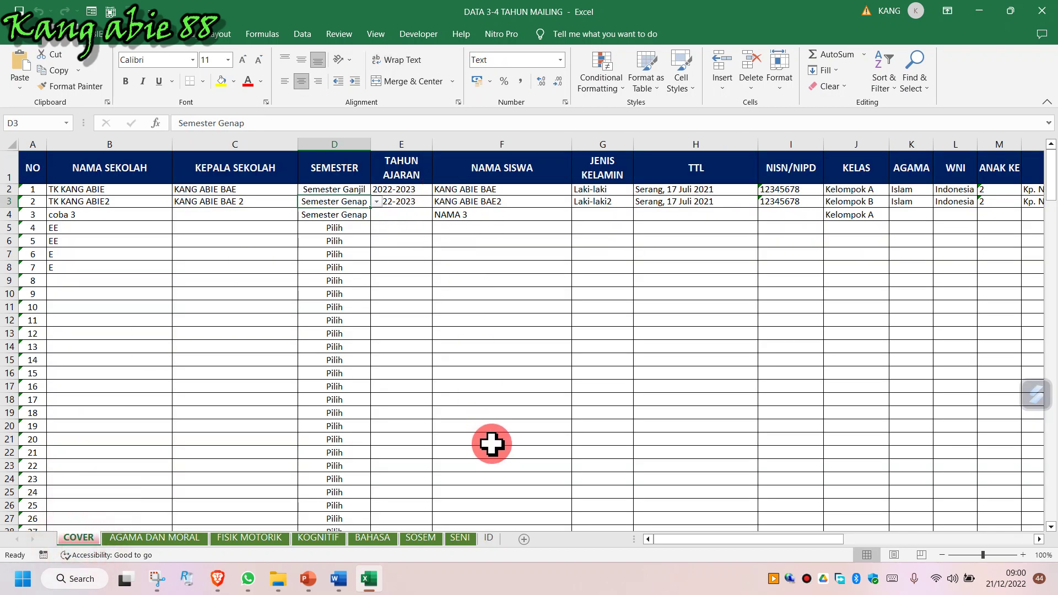
click(488, 537)
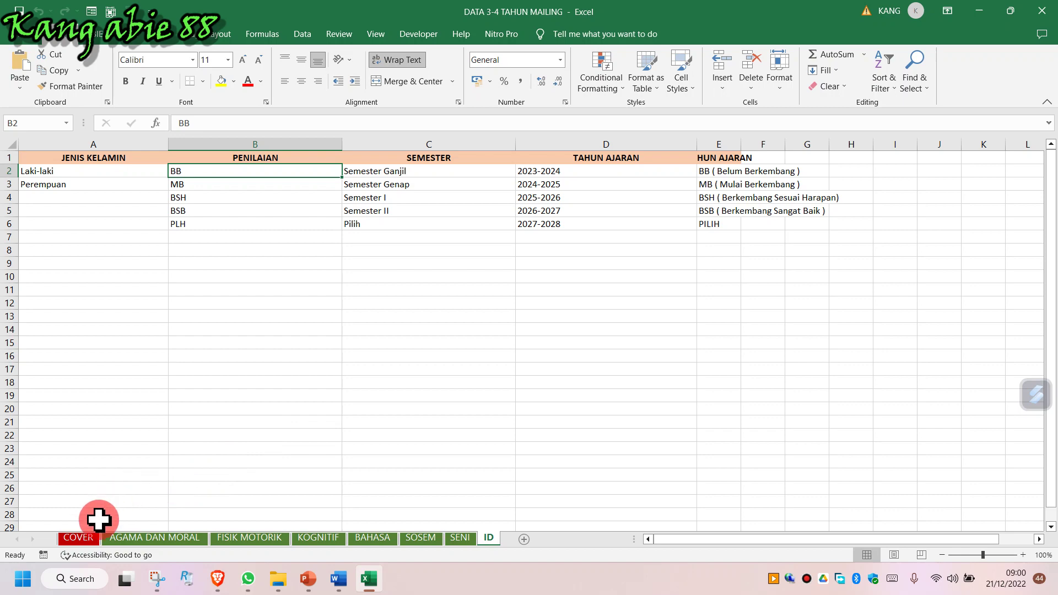
Examine all student data columns on the COVER sheet, from NAMA SEKOLAH across to TTD.
click(80, 538)
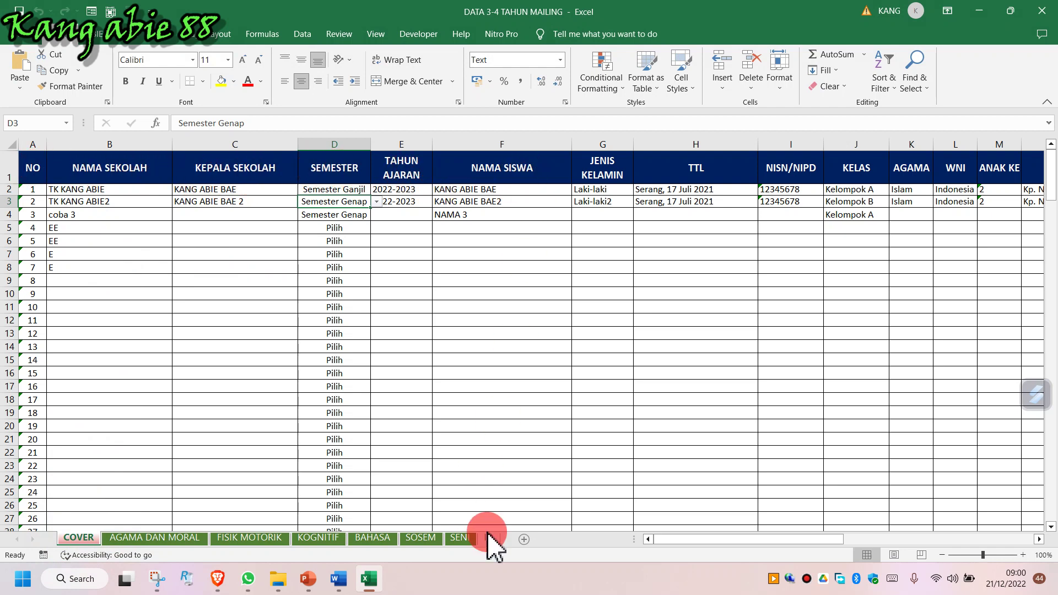
drag(752, 544, 952, 526)
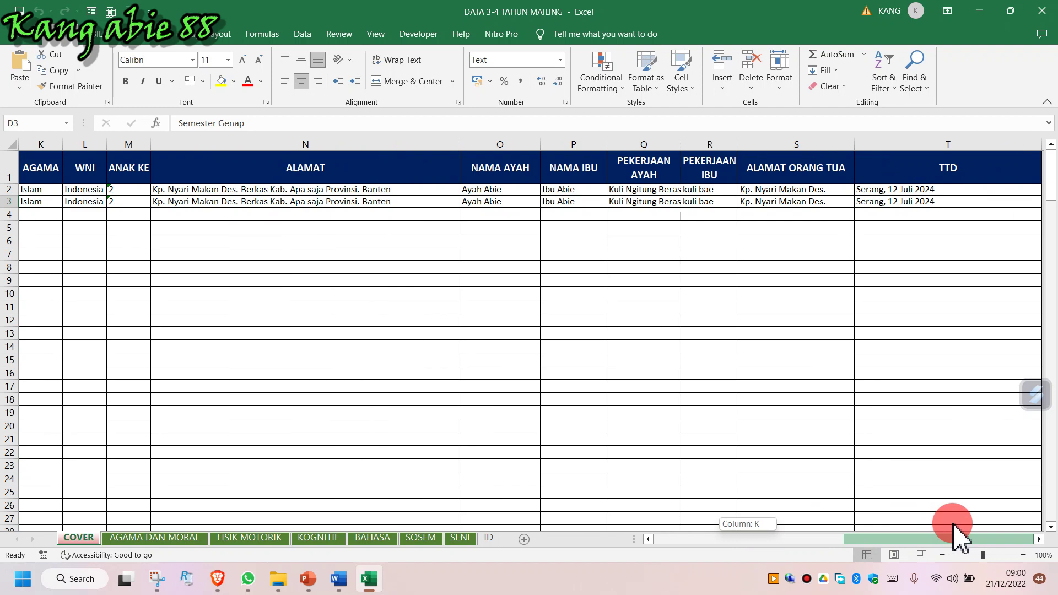
drag(952, 526, 449, 507)
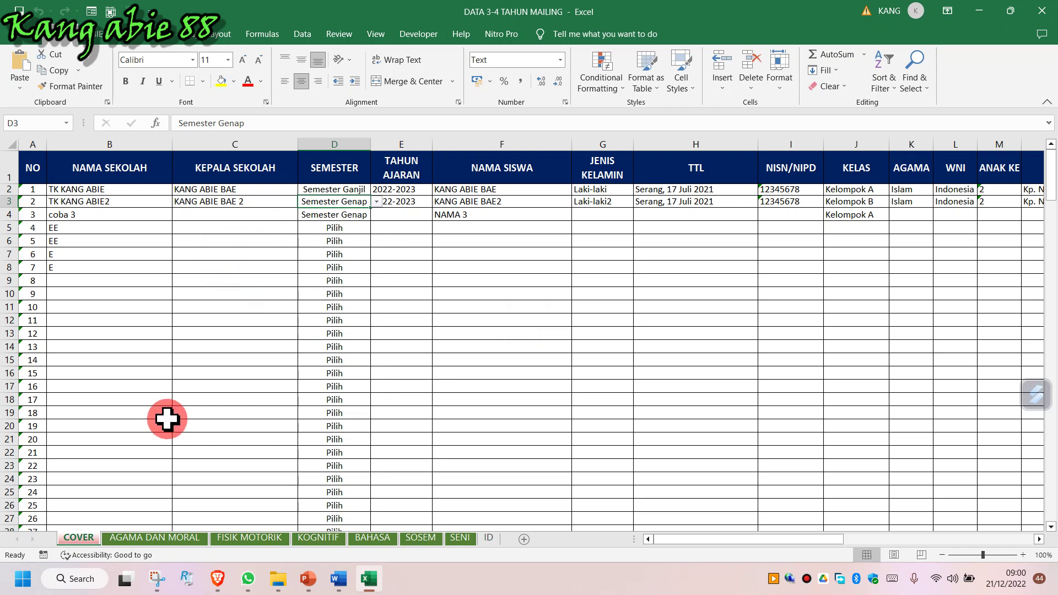
Inspect the formula in the first student's SMSTR cell on AGAMA DAN MORAL and check its source on COVER.
click(156, 539)
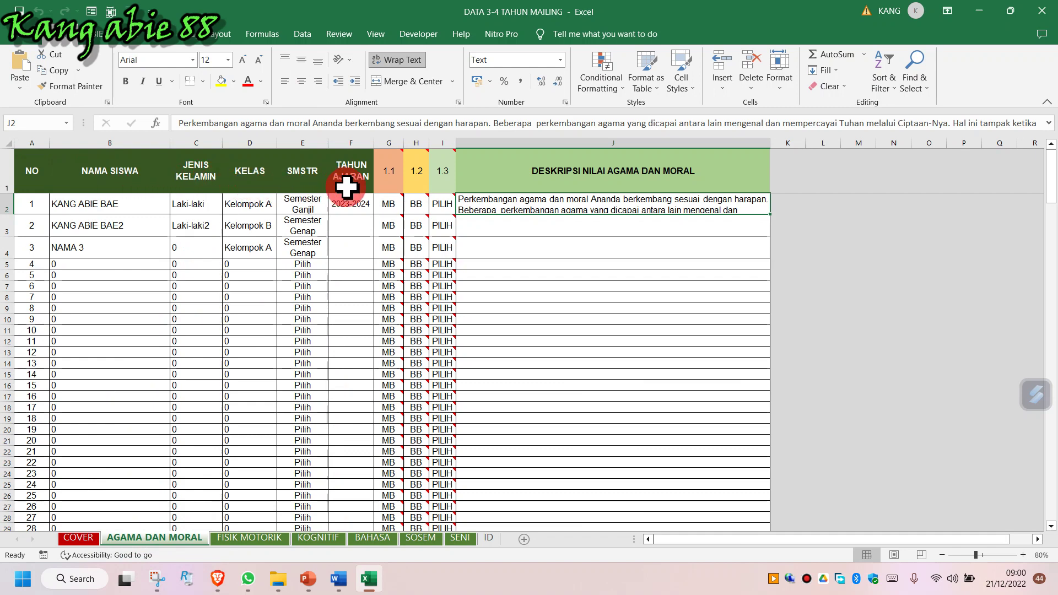
click(292, 172)
click(288, 210)
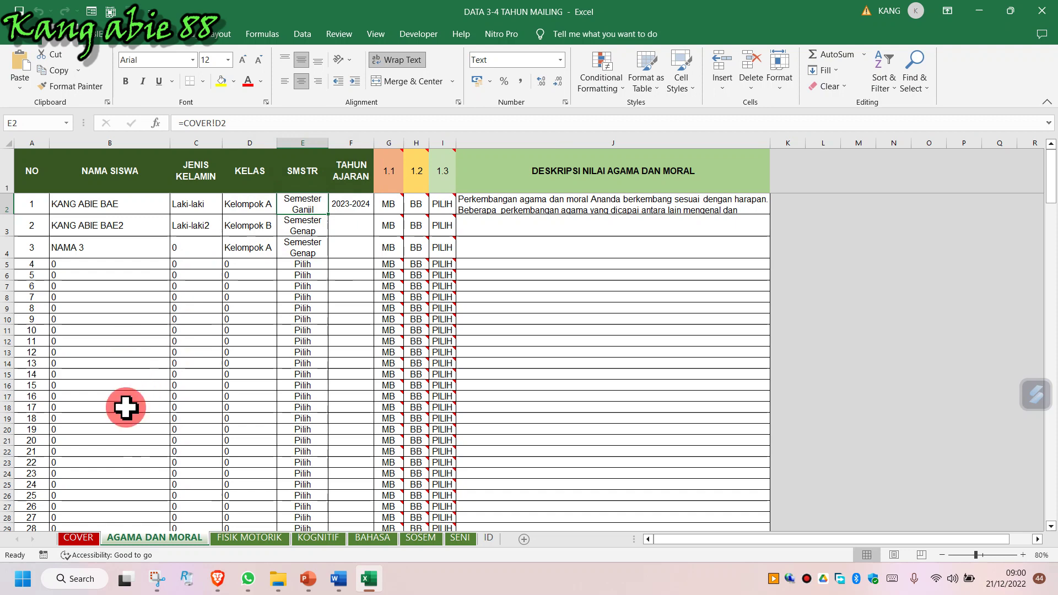
click(79, 538)
click(396, 292)
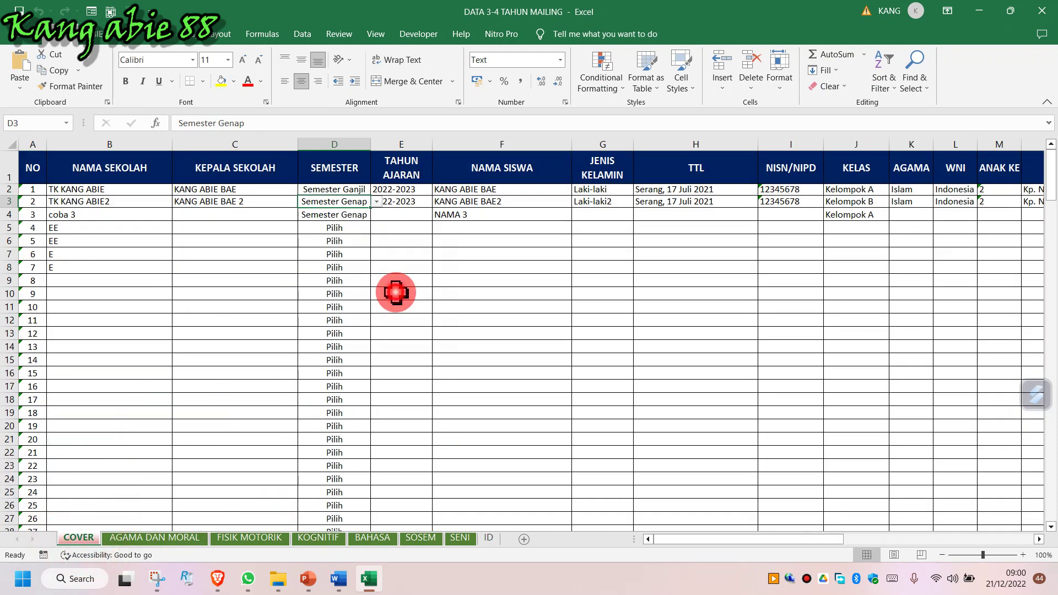
Read the comment on the first student's 1.1 score on the AGAMA DAN MORAL sheet.
click(161, 538)
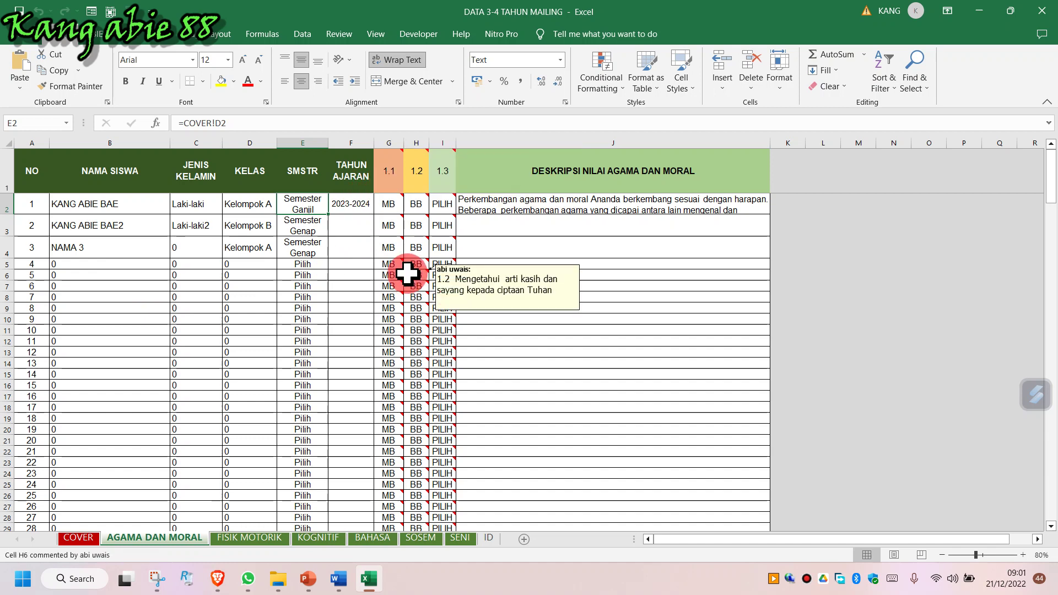
click(391, 203)
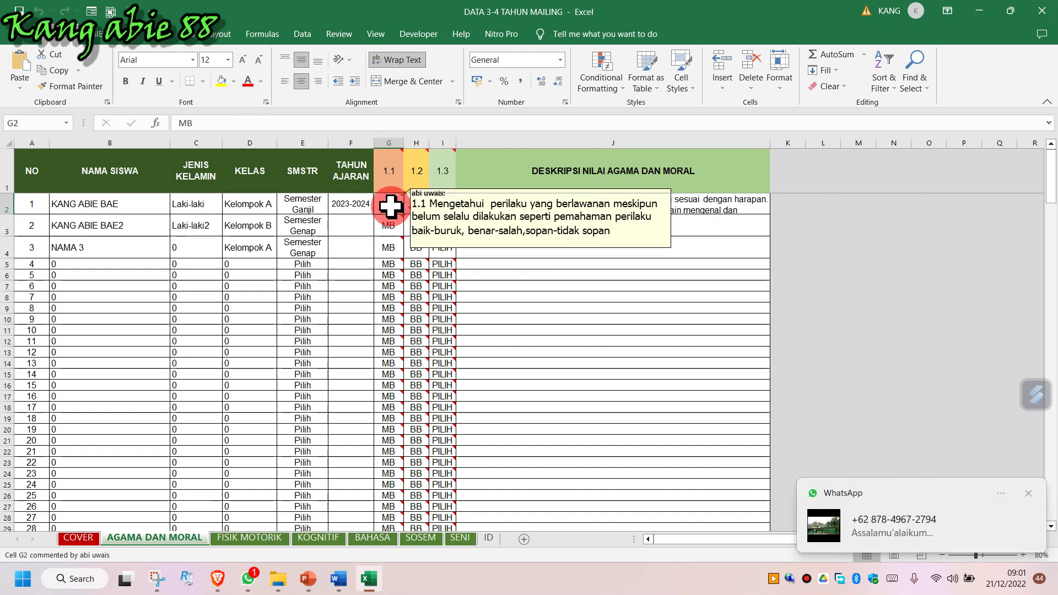
Dismiss the incoming WhatsApp notifications and close WhatsApp.
click(1026, 492)
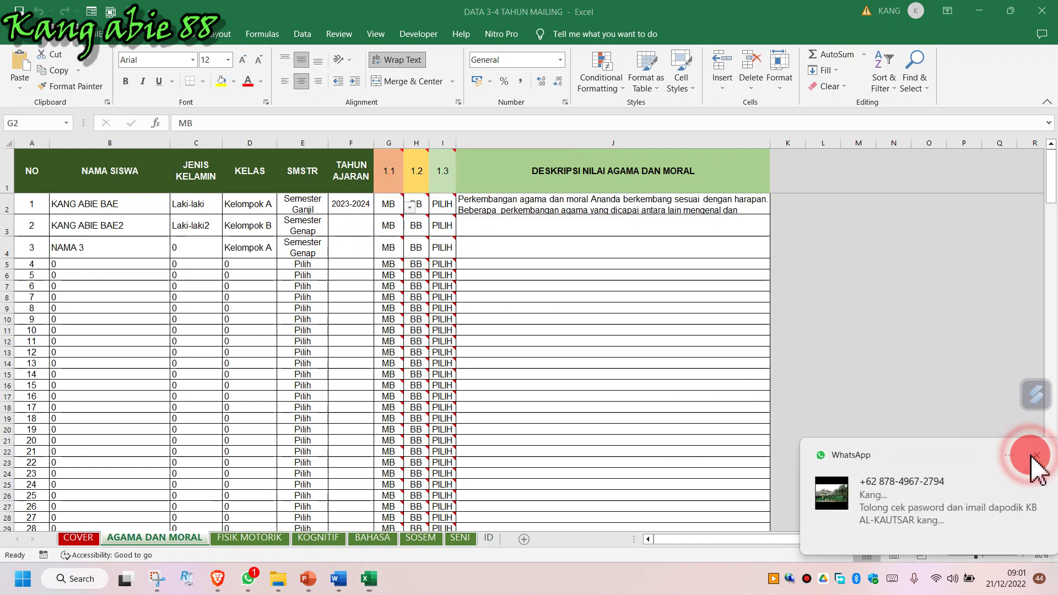
click(1028, 455)
right_click(249, 580)
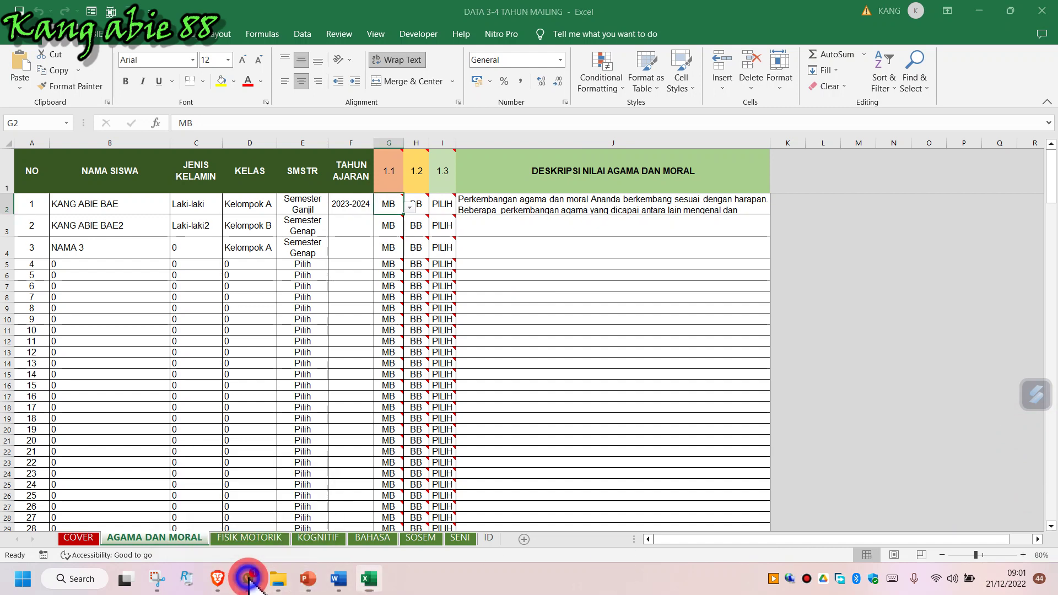
click(220, 542)
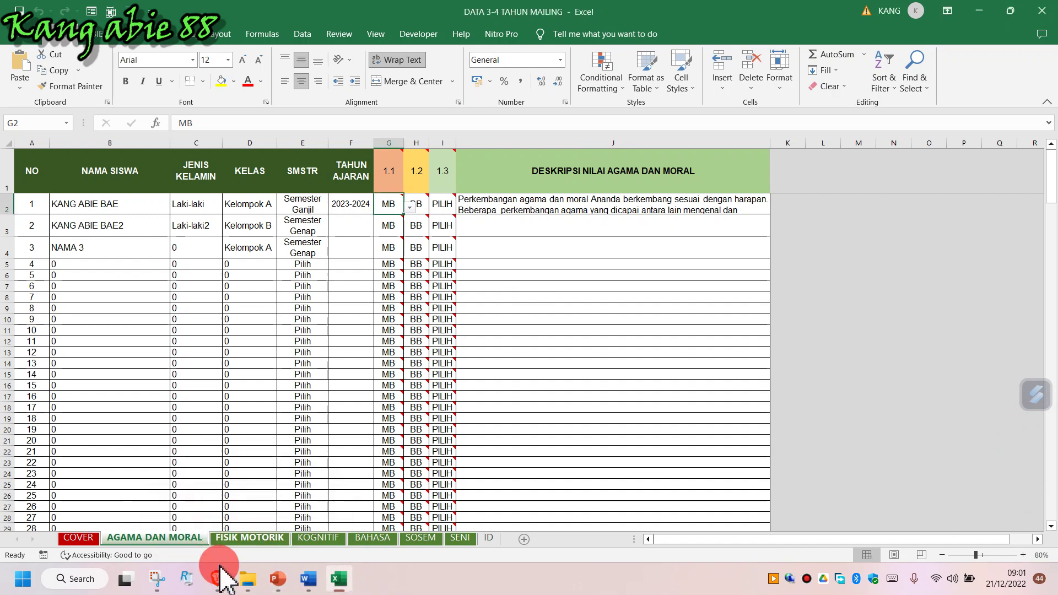
Read the indicator comments on the first student's 1.1, 1.2 and 1.3 scores in the AGAMA DAN MORAL sheet.
mouse_move(390, 208)
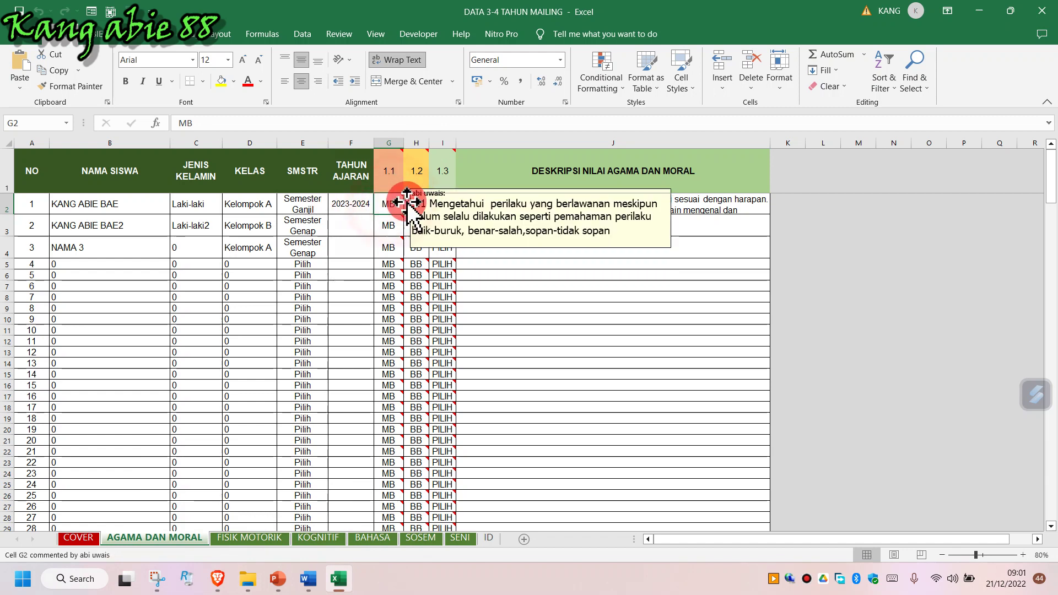
mouse_move(422, 198)
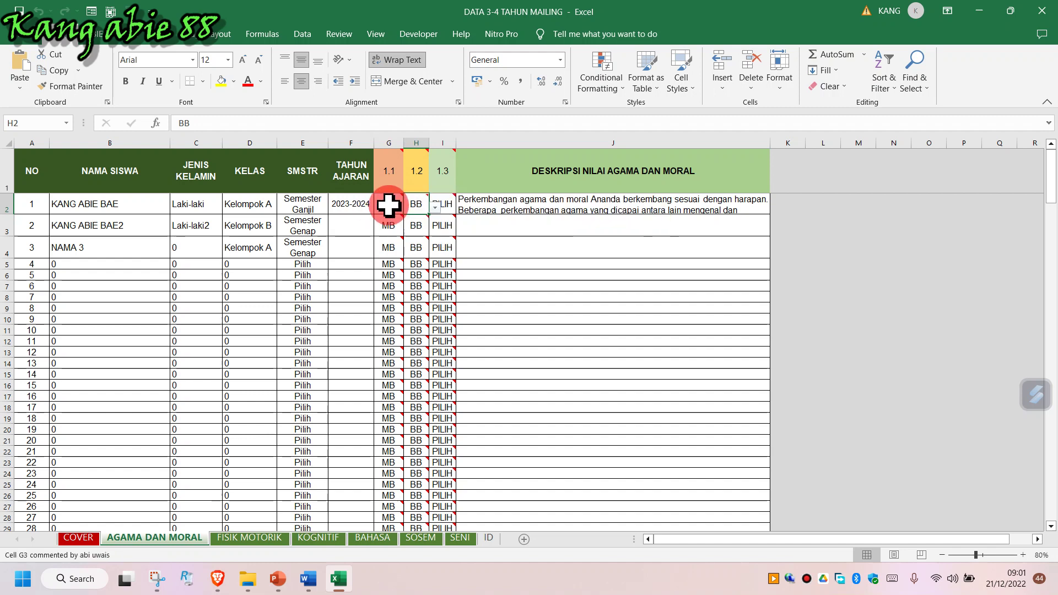
click(389, 205)
mouse_move(425, 202)
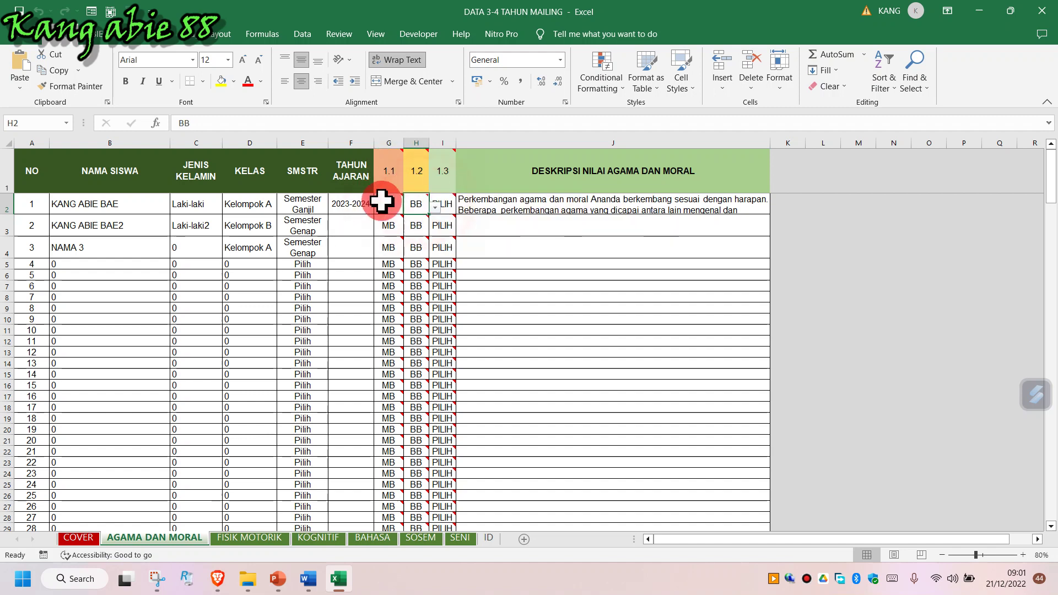
mouse_move(384, 204)
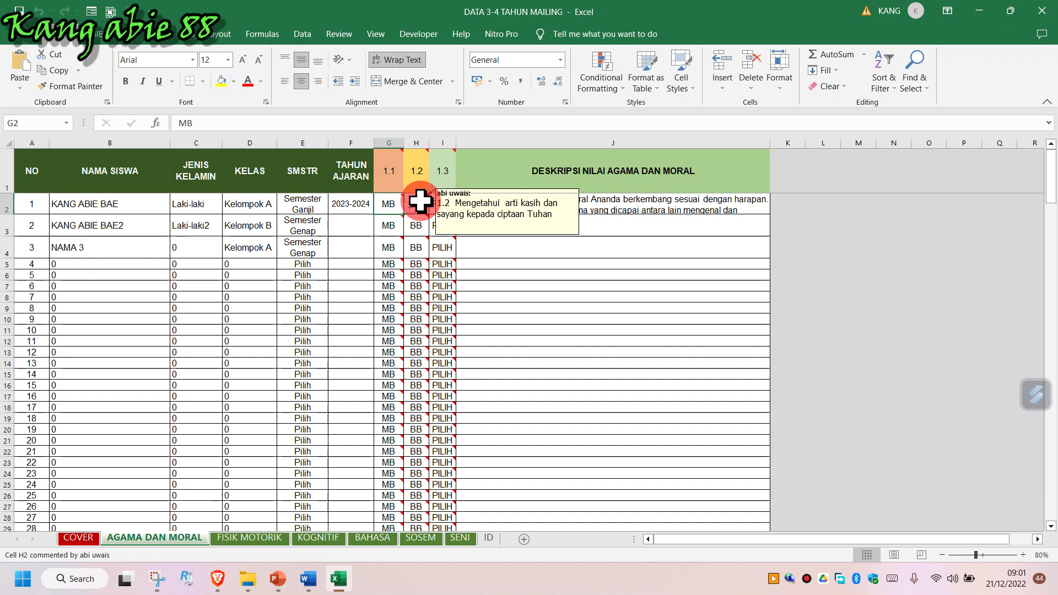
click(441, 201)
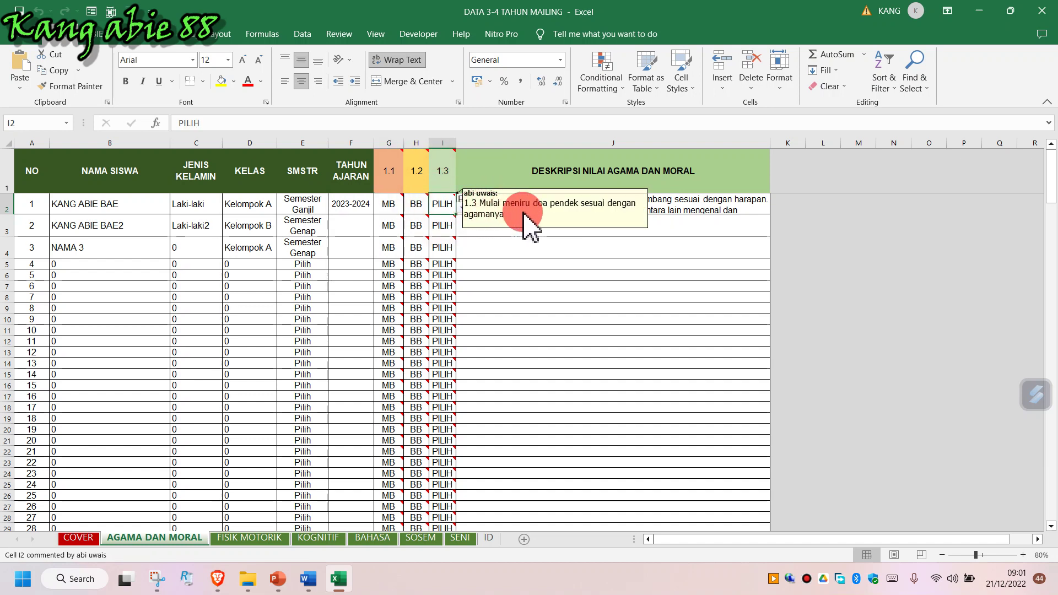
Try the BSH rating for the first student's 1.1 score in AGAMA DAN MORAL, and set it to BB.
click(397, 208)
click(410, 207)
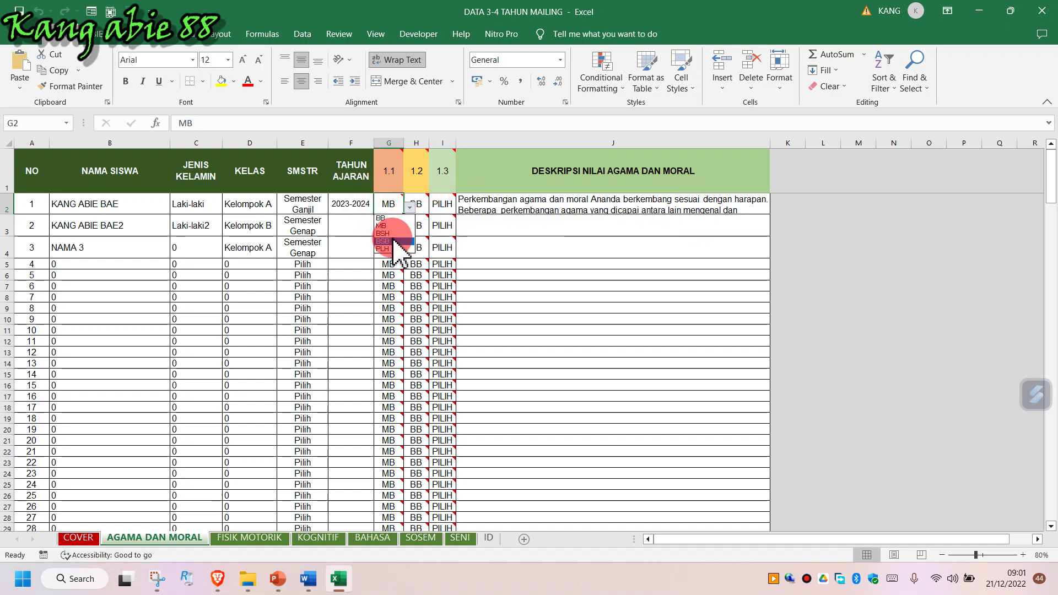
click(394, 233)
click(409, 206)
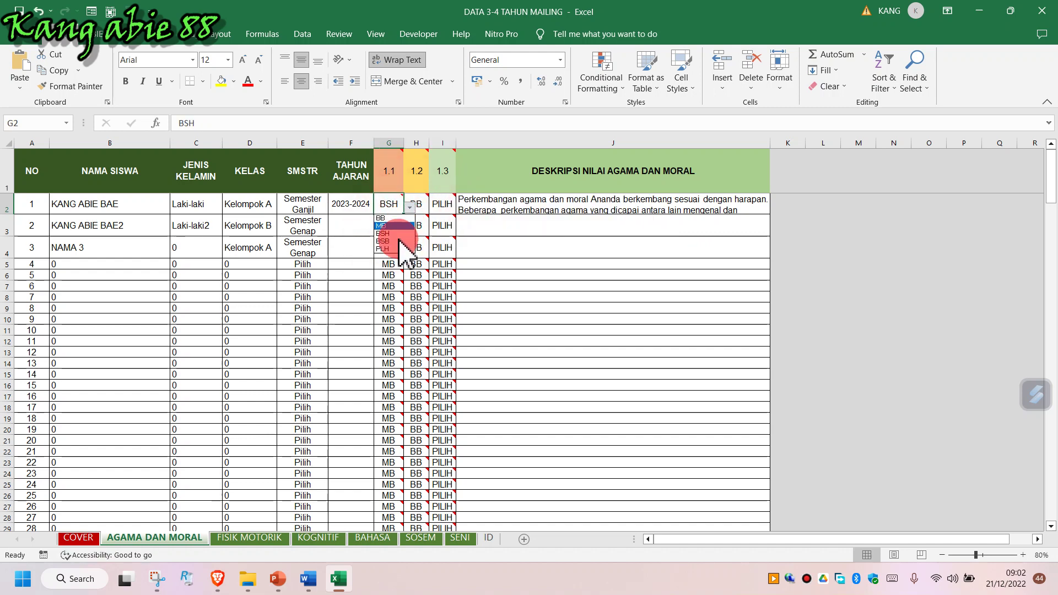
click(396, 249)
mouse_move(394, 206)
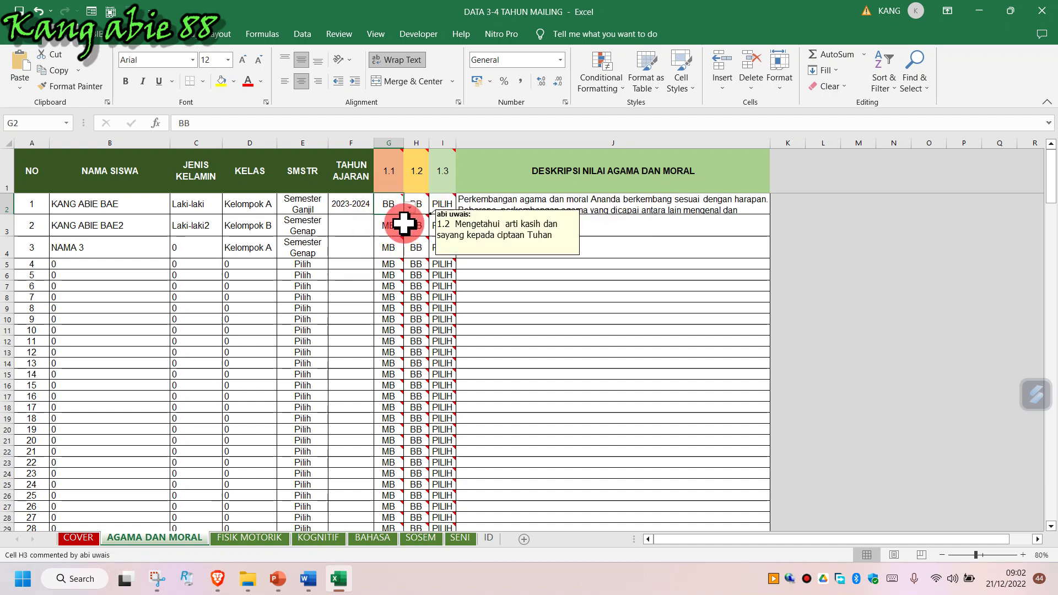
Examine the rating options under PENILAIAN on the ID sheet by selecting B2:B6.
click(489, 537)
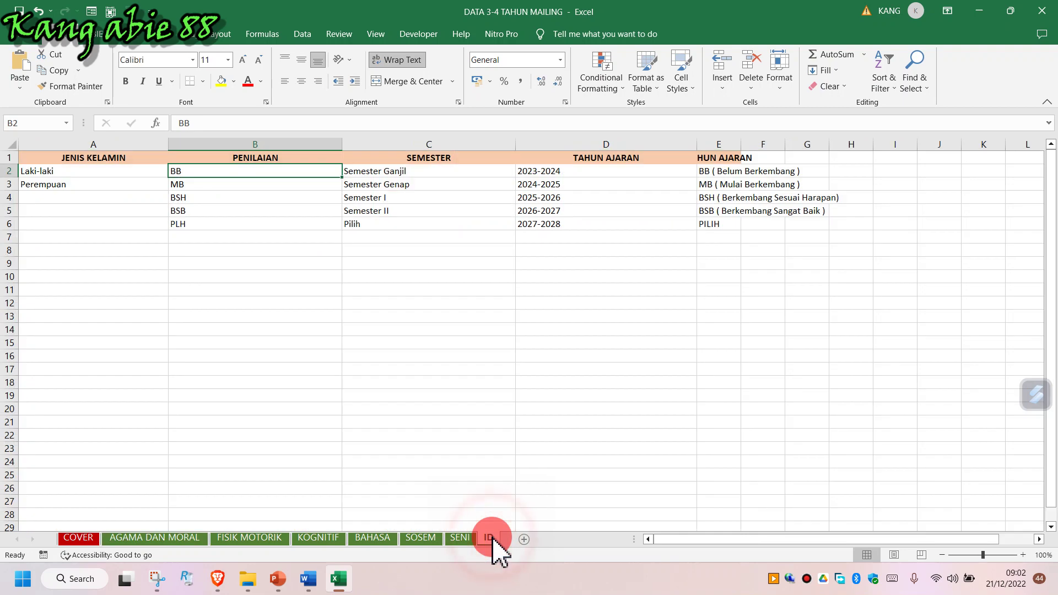
click(234, 197)
click(208, 175)
drag(204, 216, 201, 226)
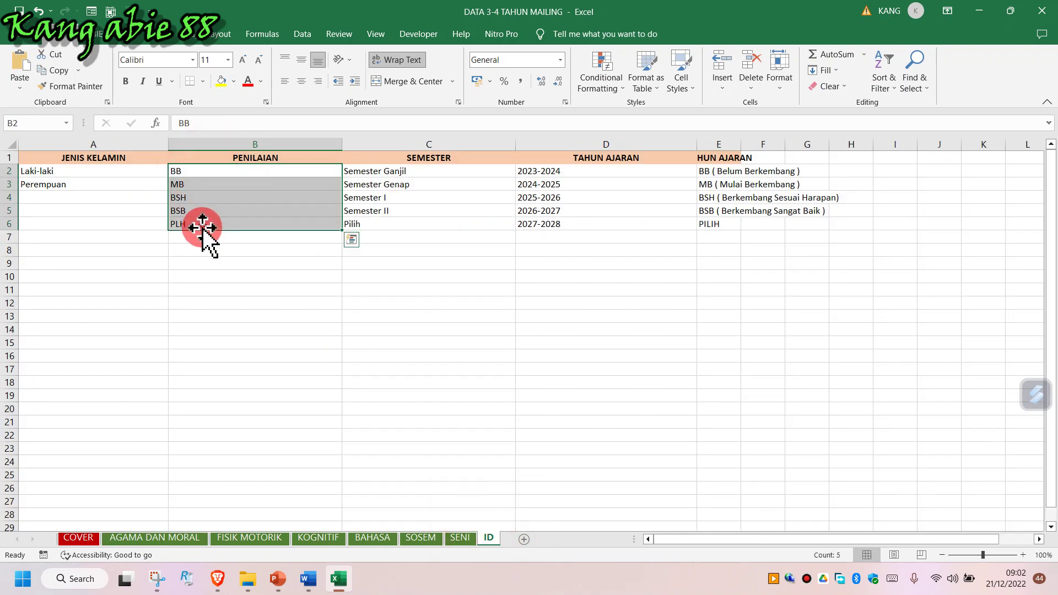
Return to the AGAMA DAN MORAL sheet and review the first student's 1.1, 1.2 and 1.3 score cells.
click(150, 537)
mouse_move(393, 203)
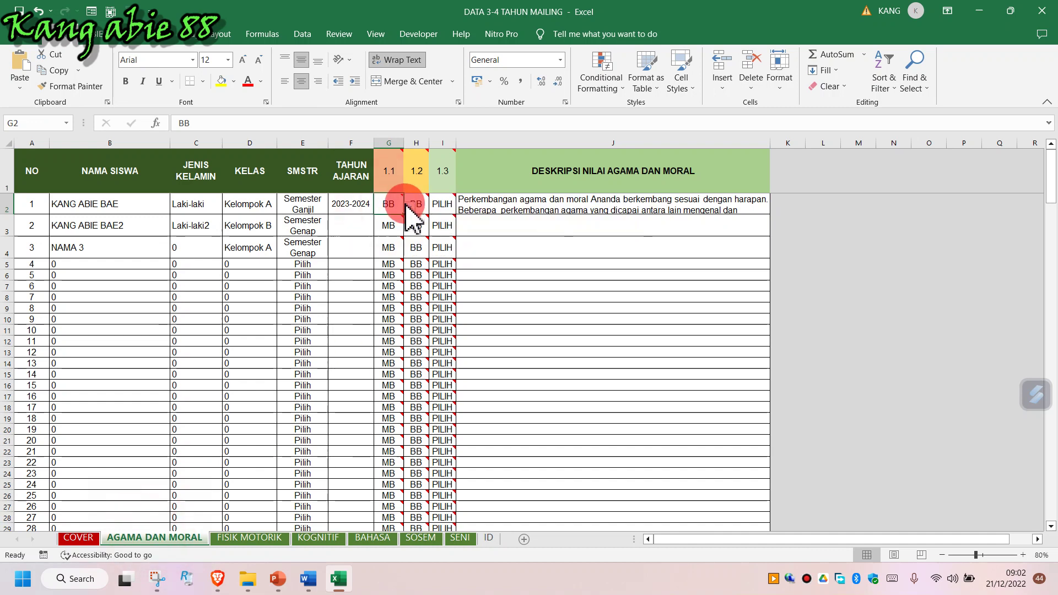
click(421, 203)
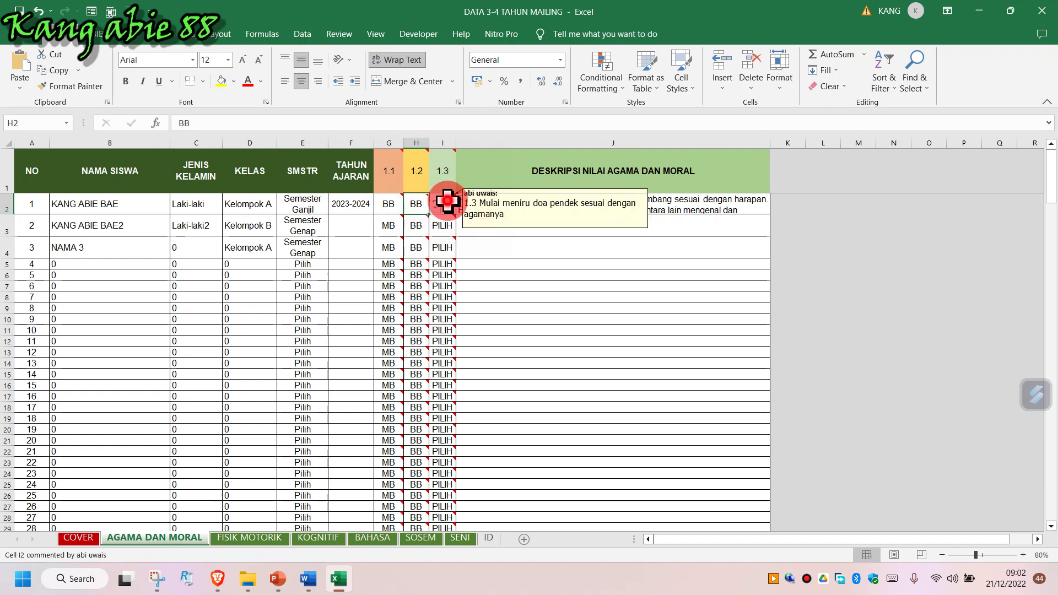
click(447, 200)
click(390, 205)
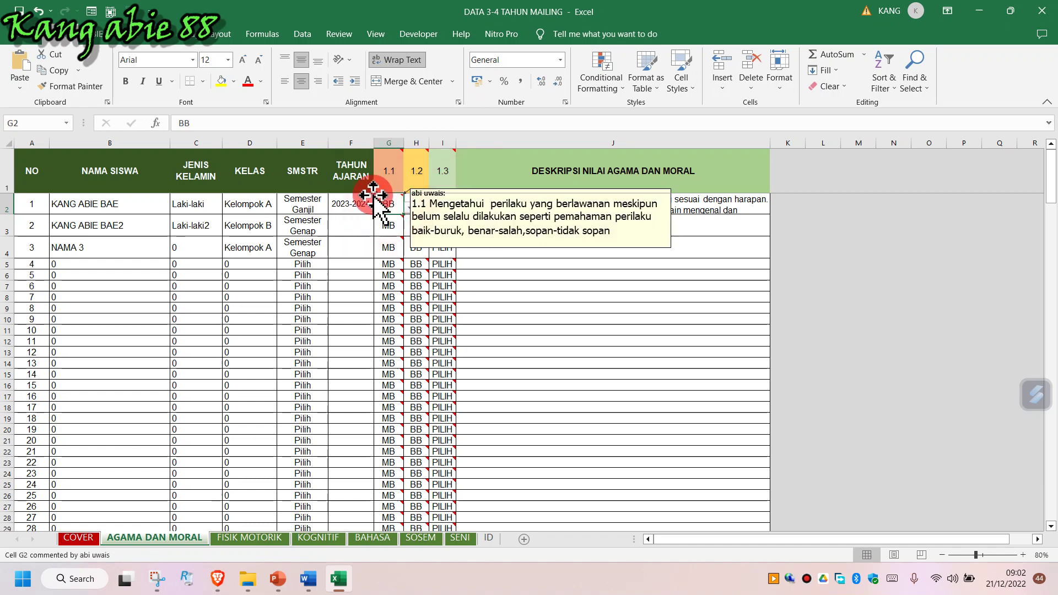
Read the first student's full description text under DESKRIPSI NILAI AGAMA DAN MORAL without changing it.
click(558, 202)
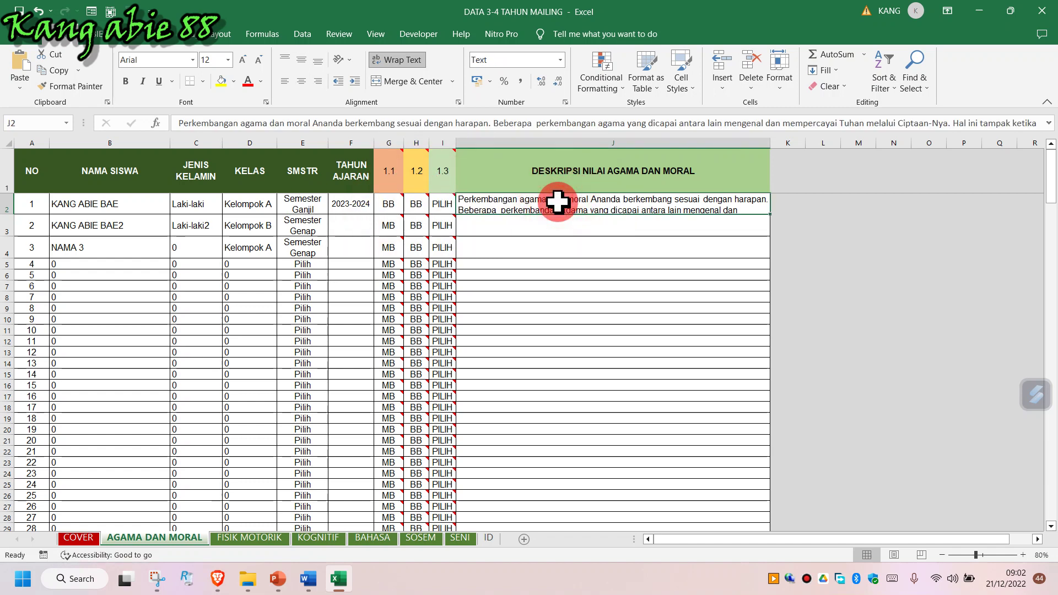
double_click(500, 205)
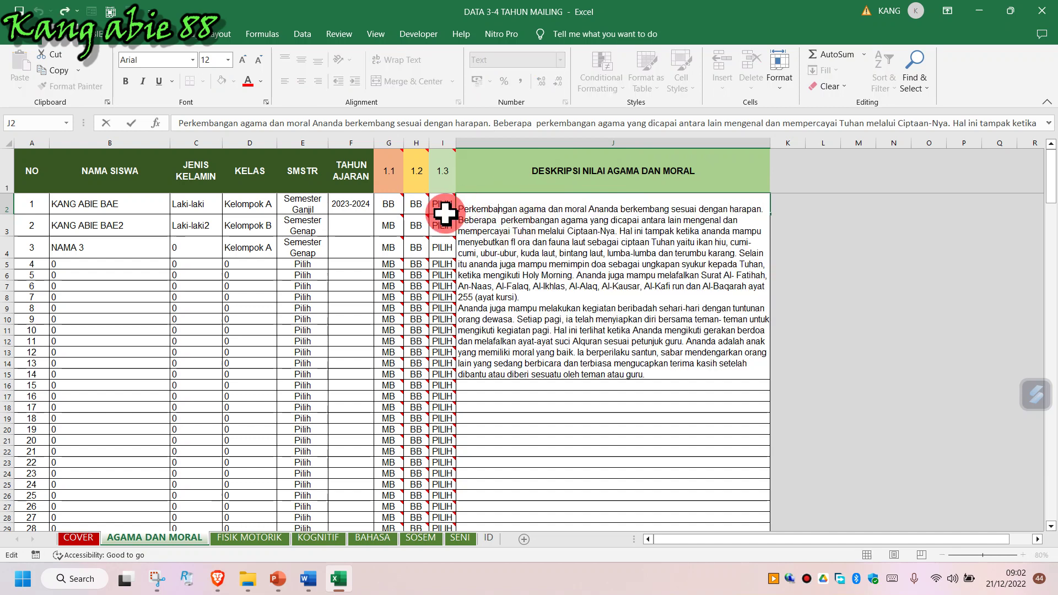
drag(460, 208, 685, 378)
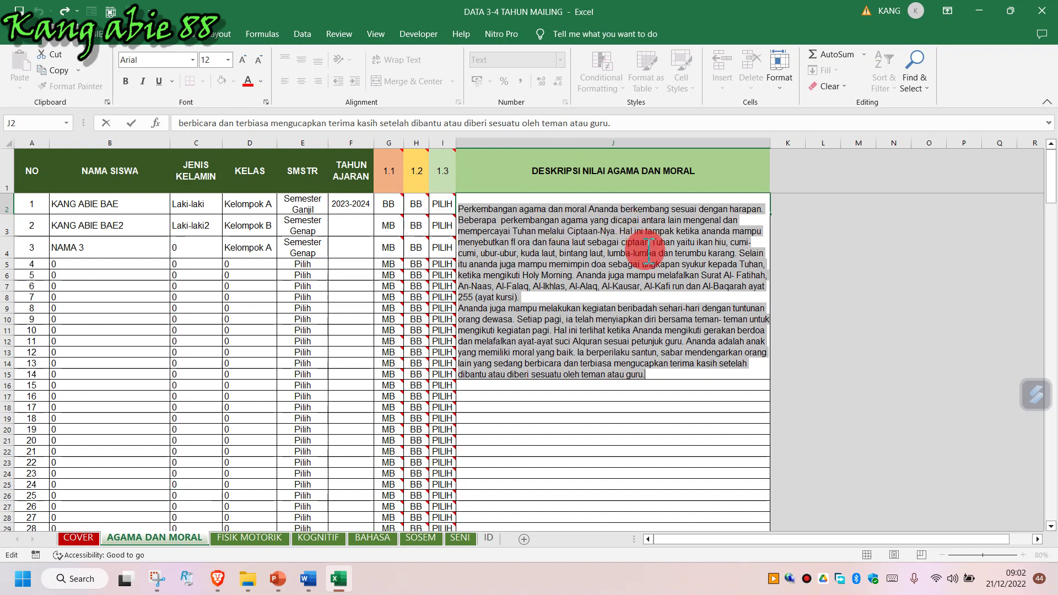
click(572, 396)
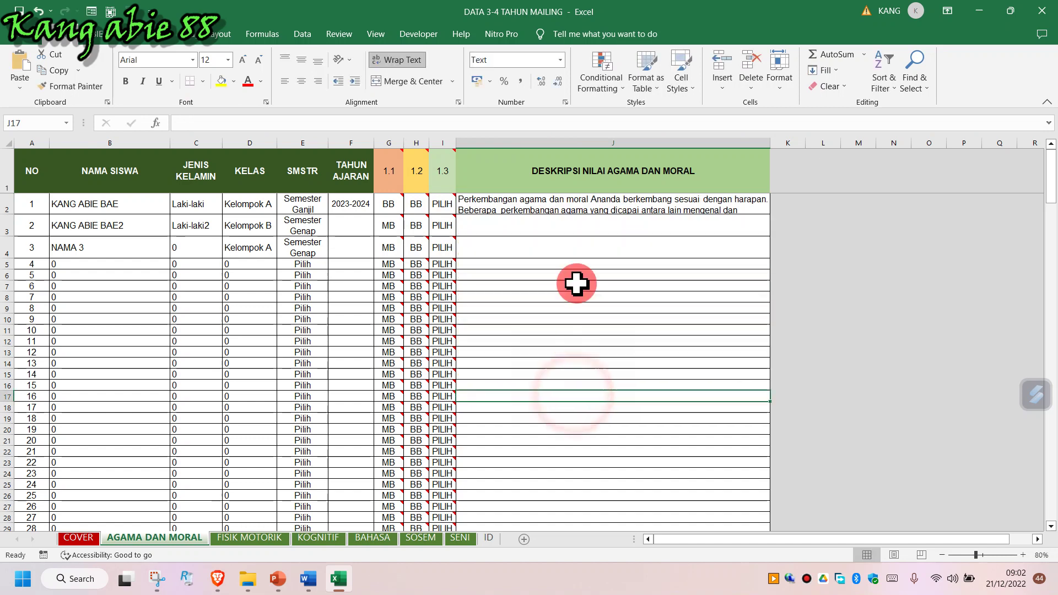
click(562, 212)
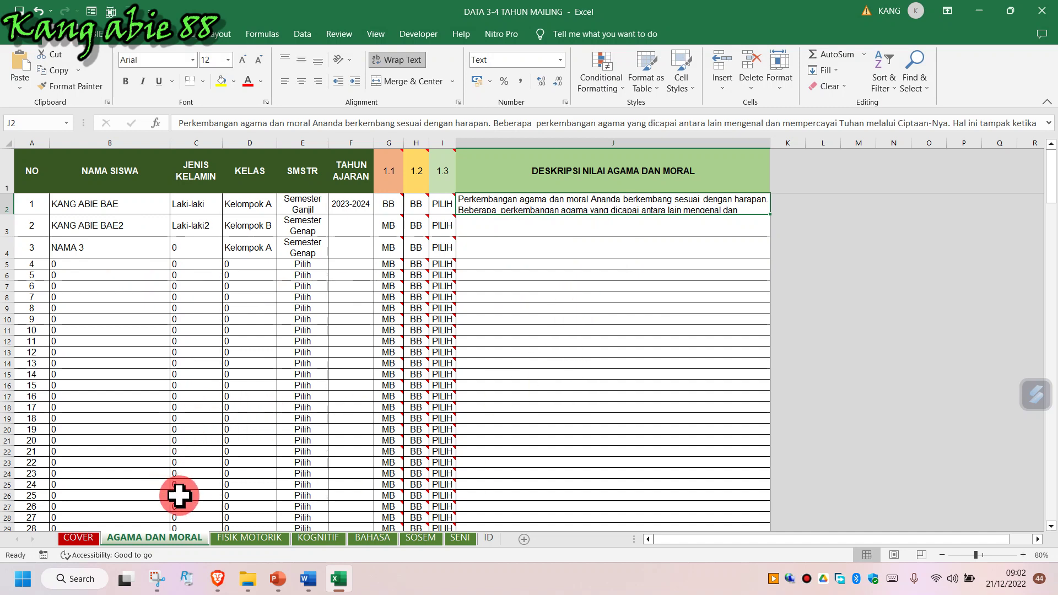
Examine the NO, NAMA SISWA, KELAS and SMSTR columns of the first students on the FISIK MOTORIK sheet.
click(249, 537)
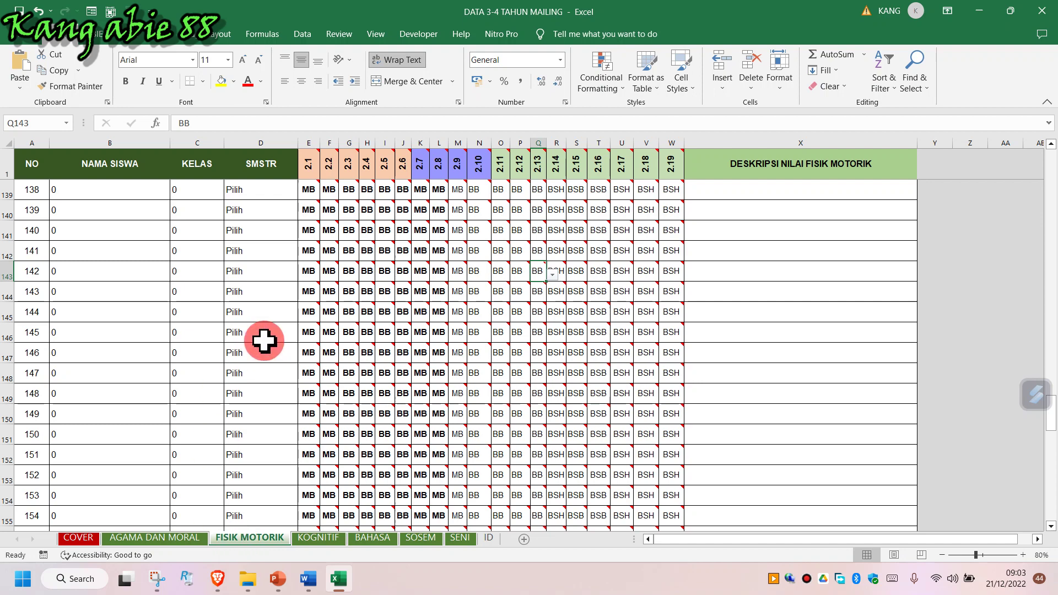
scroll(265, 340, up, 4)
scroll(314, 344, up, 9)
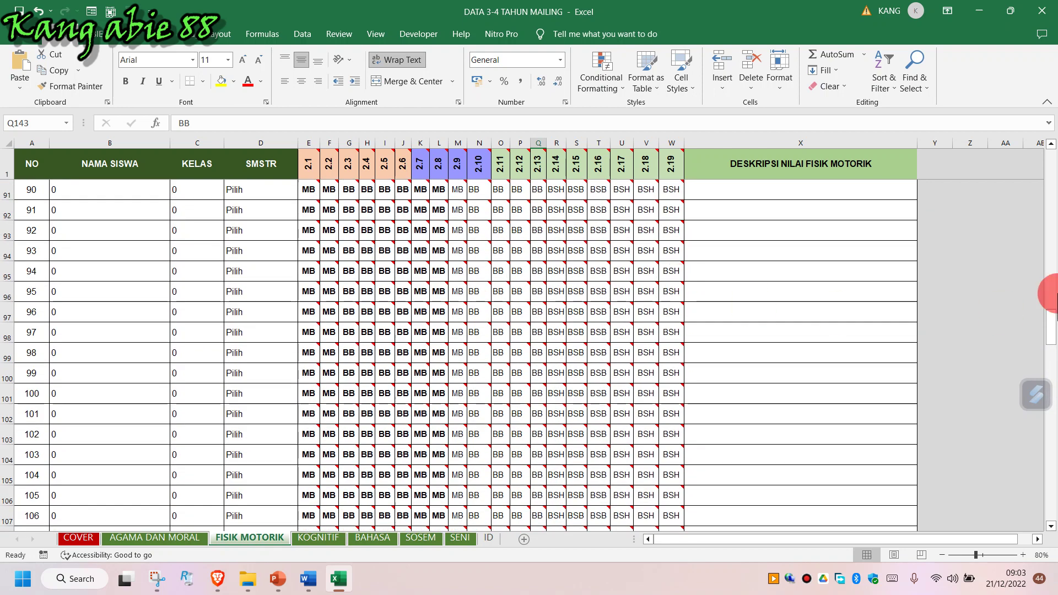
drag(1049, 331, 1048, 170)
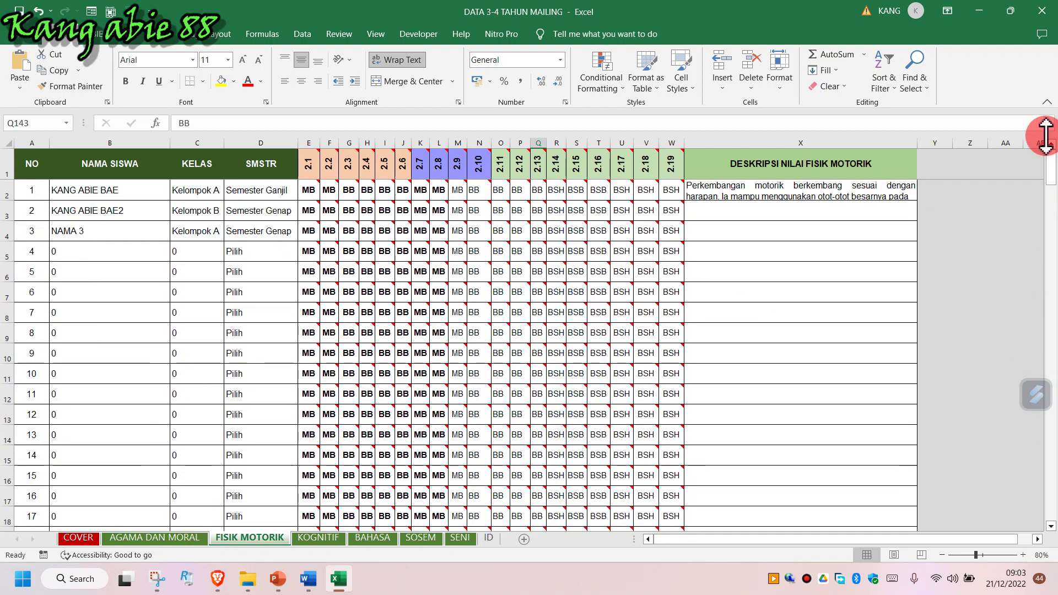
click(65, 205)
click(201, 207)
click(255, 203)
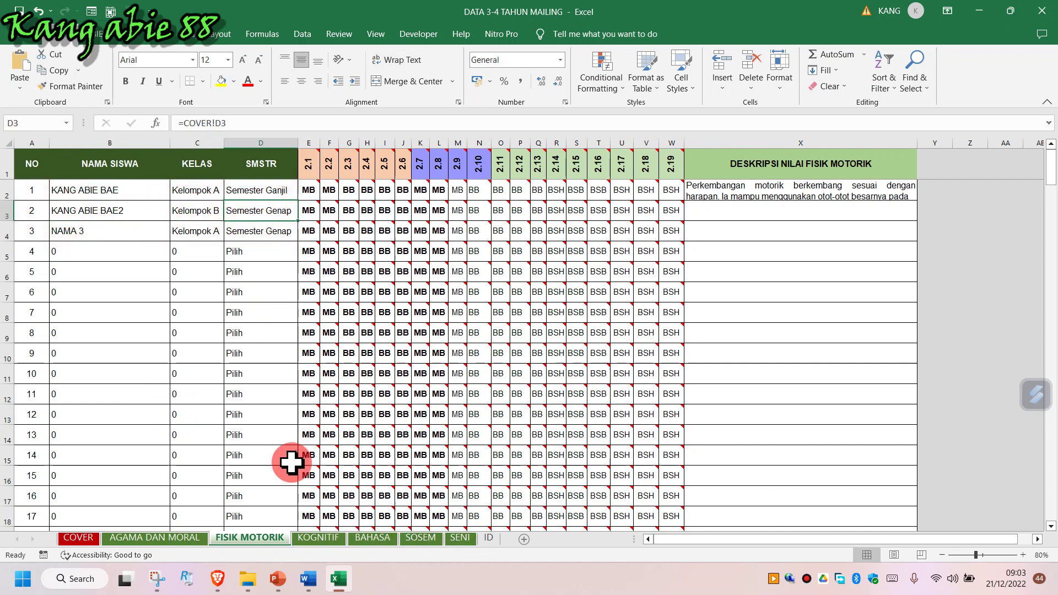
drag(36, 157, 247, 173)
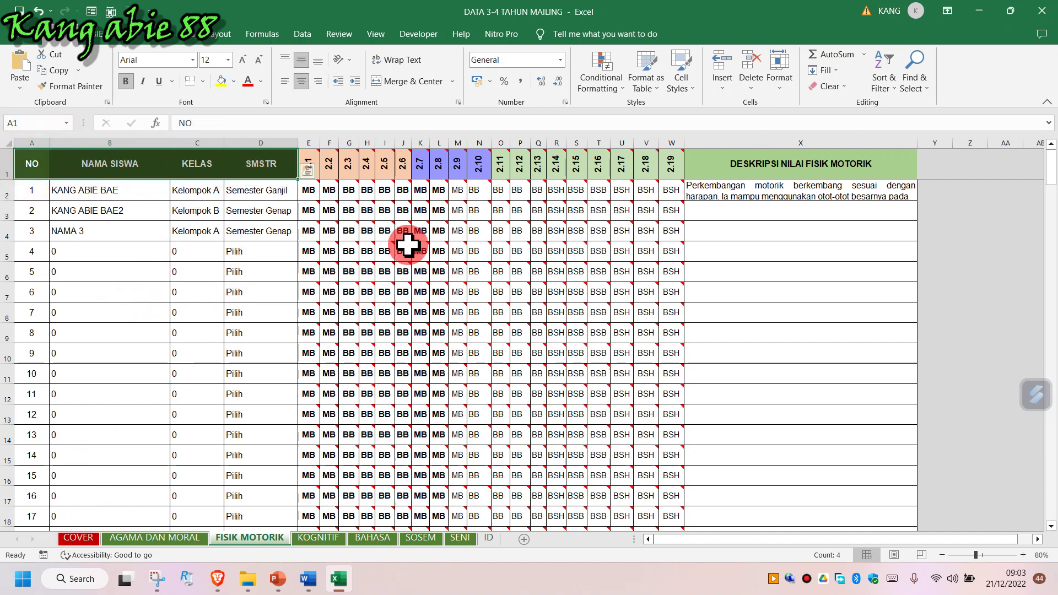
Read the indicator comment on the first student's 2.1 score in FISIK MOTORIK, and set that score to BSH.
mouse_move(348, 204)
click(309, 193)
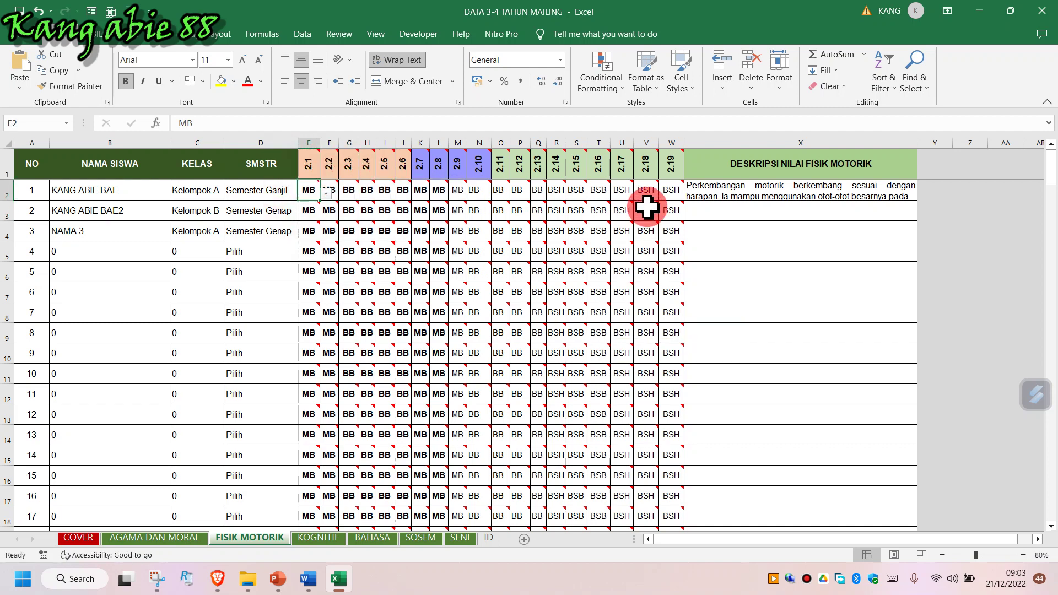
mouse_move(659, 201)
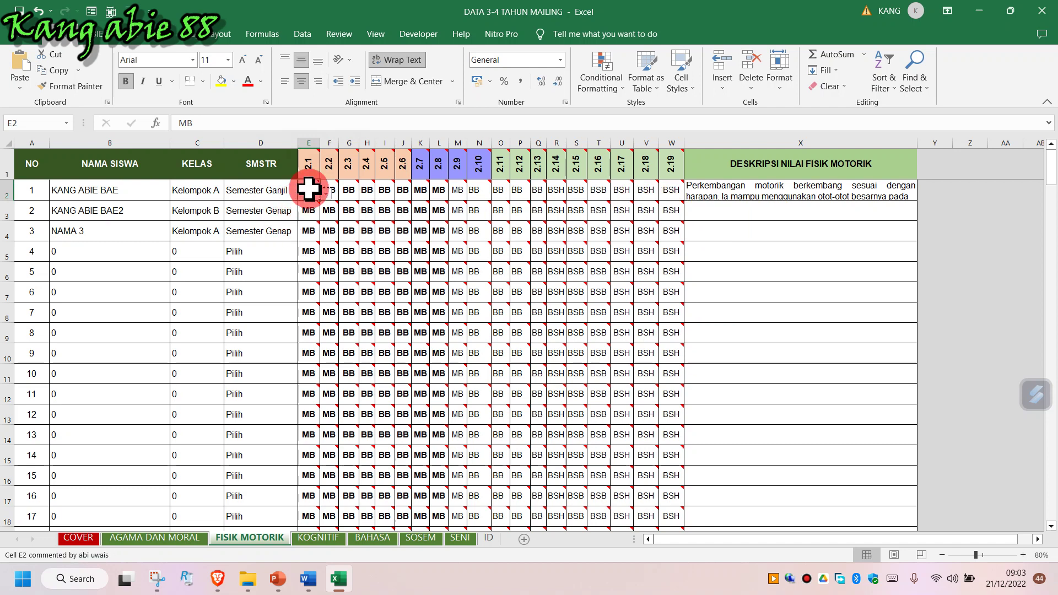
mouse_move(309, 189)
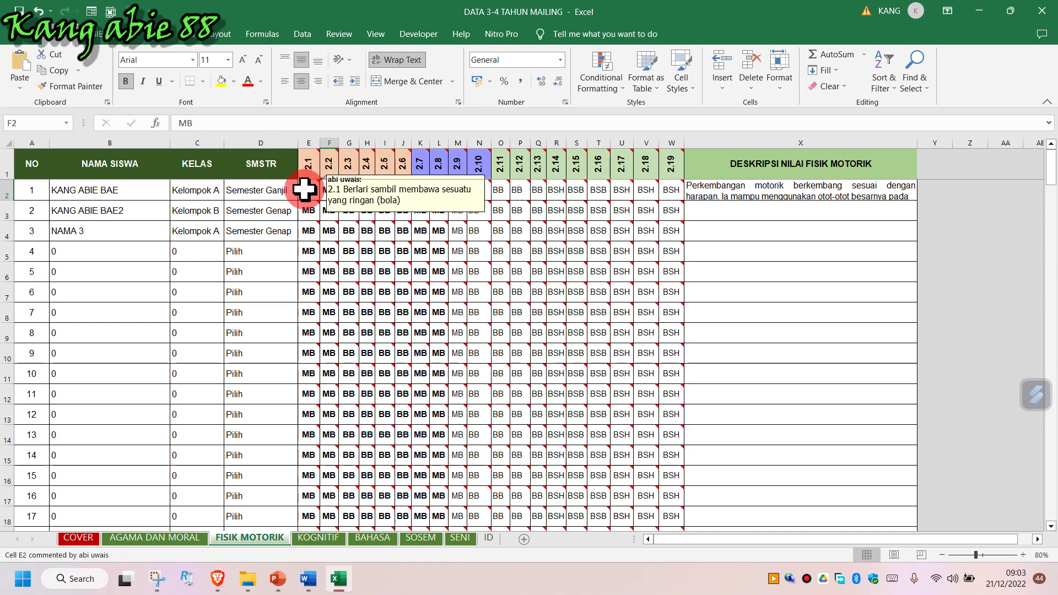
mouse_move(303, 171)
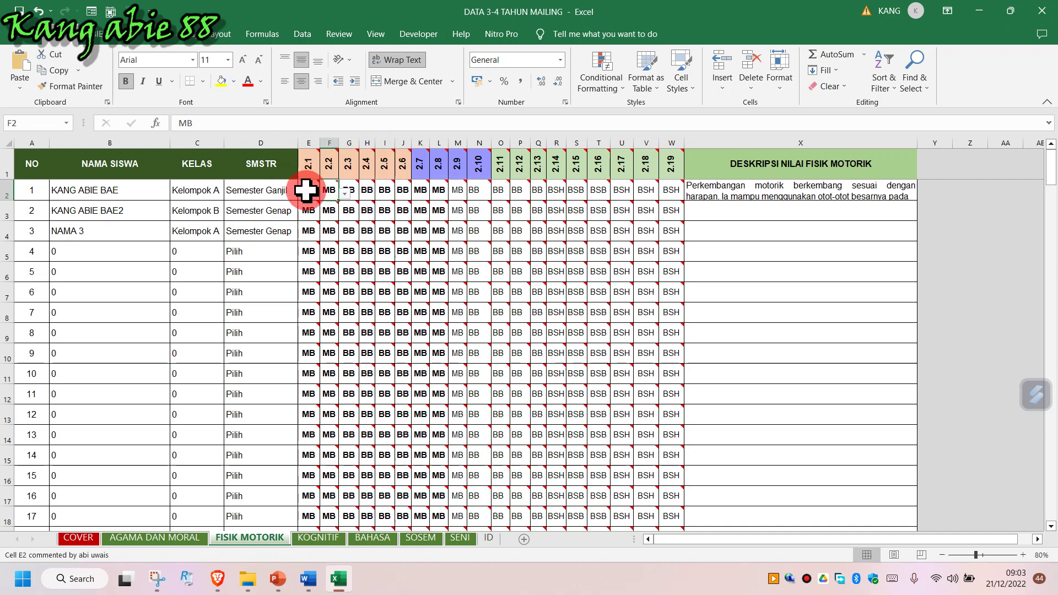
click(306, 190)
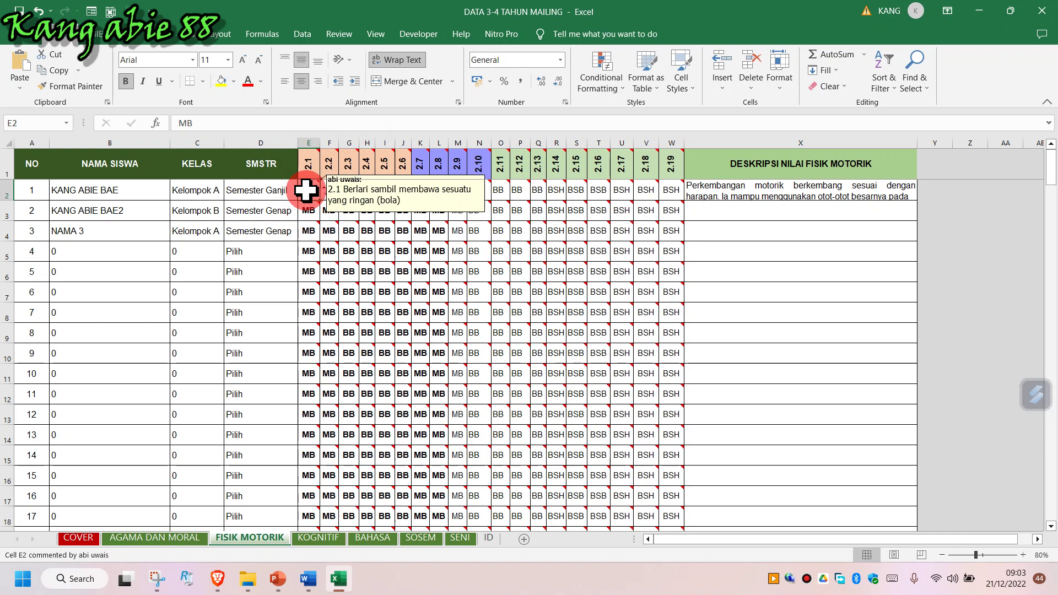
click(325, 193)
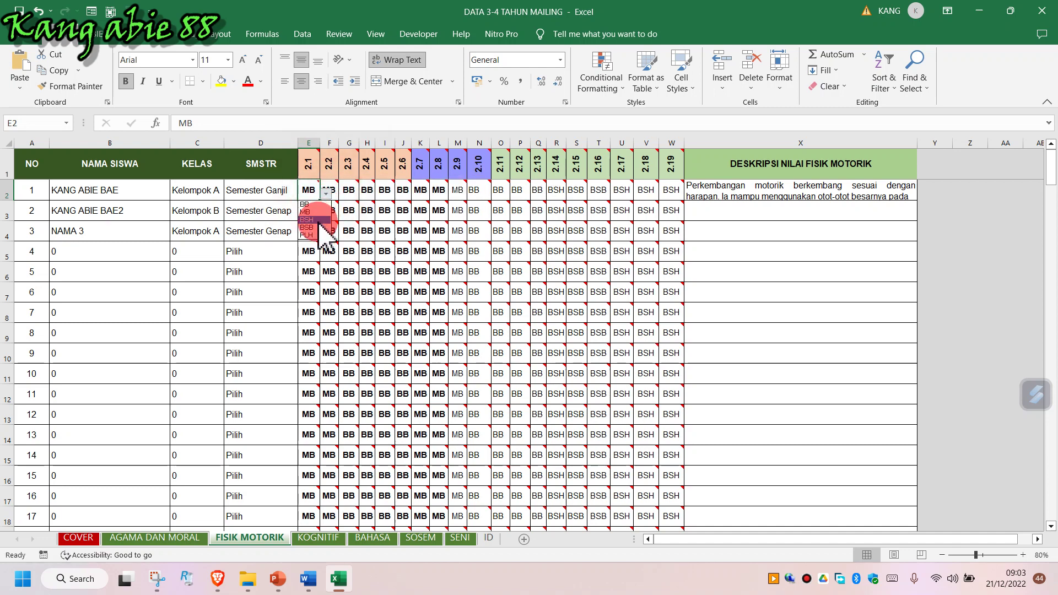
click(312, 220)
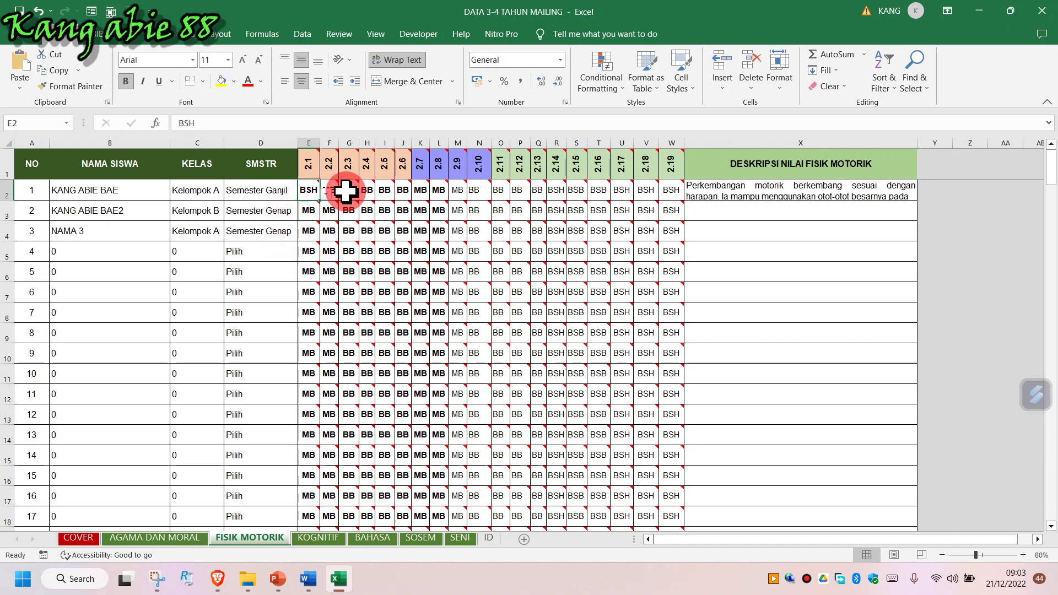
Check the first student's 2.17 indicator comment and read the full text under DESKRIPSI NILAI FISIK MOTORIK.
click(613, 194)
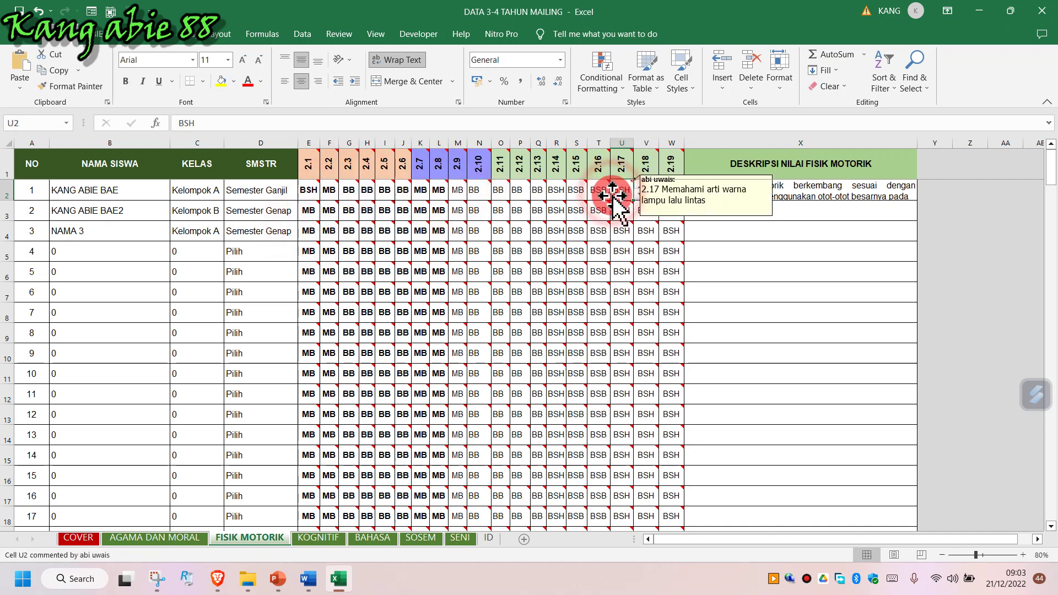
double_click(766, 191)
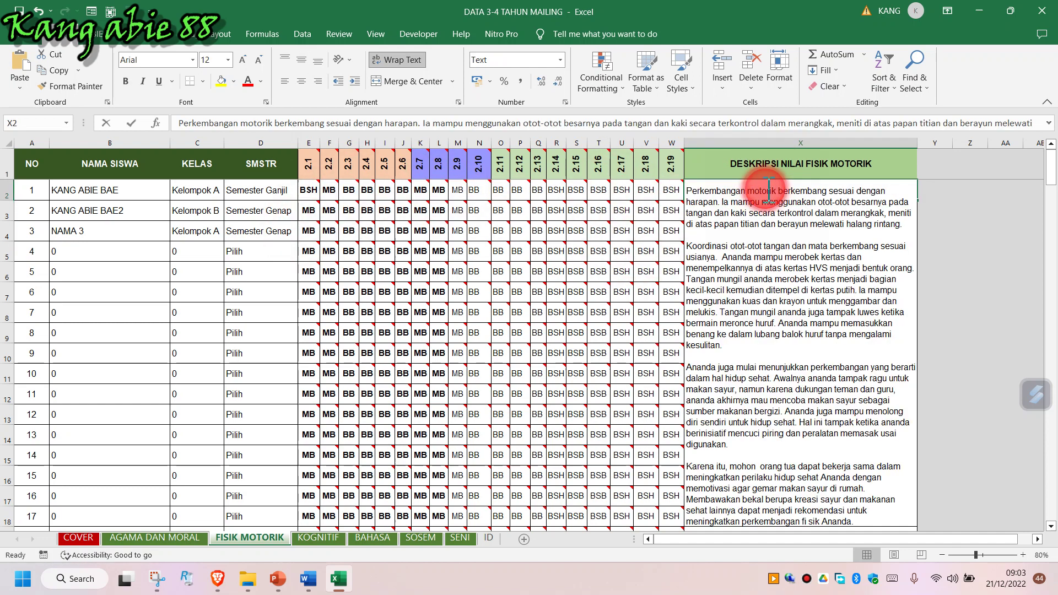
click(961, 235)
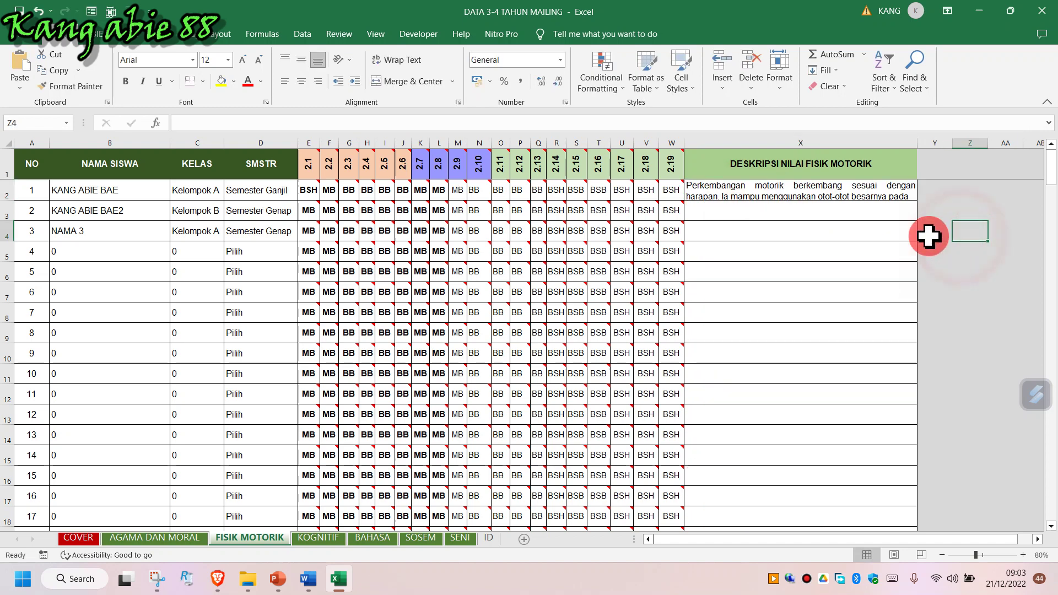
Look through the KOGNITIF, BAHASA, SOSEM and SENI sheets, ending at the DESKRIPSI NILAI SENI heading.
click(325, 539)
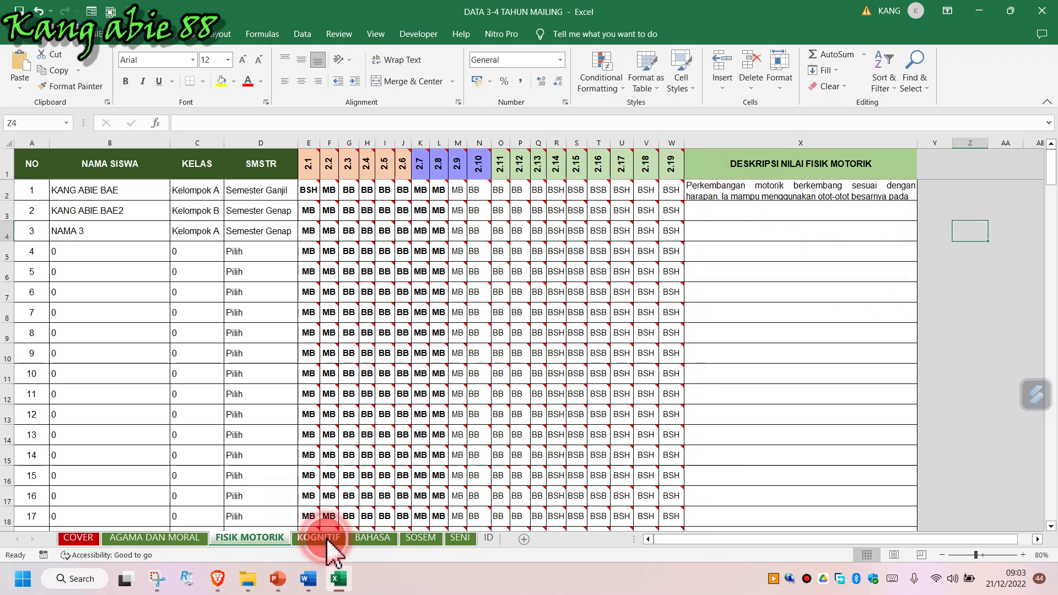
click(380, 542)
click(417, 542)
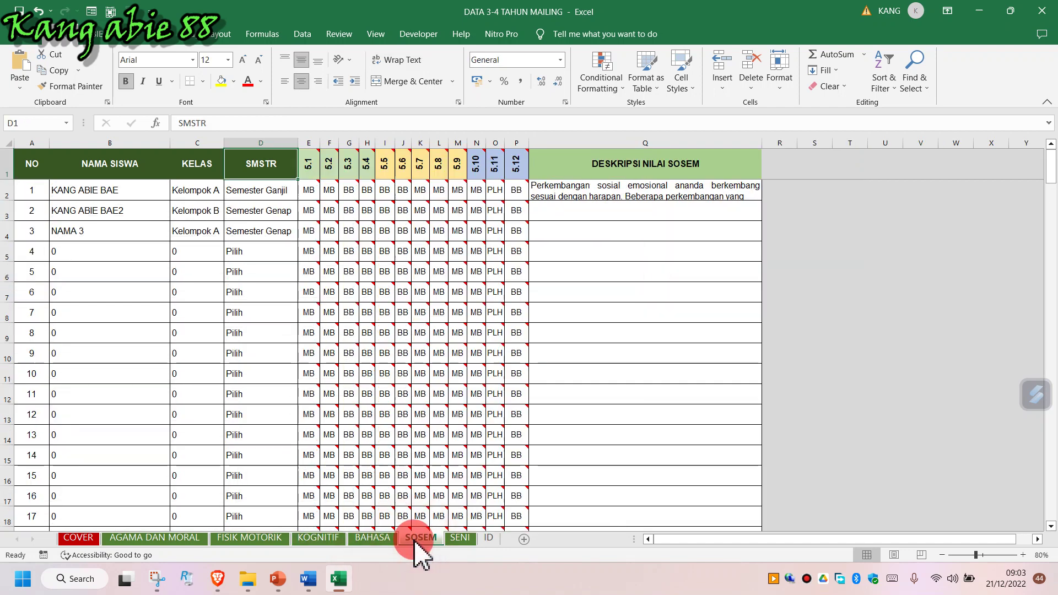
click(460, 538)
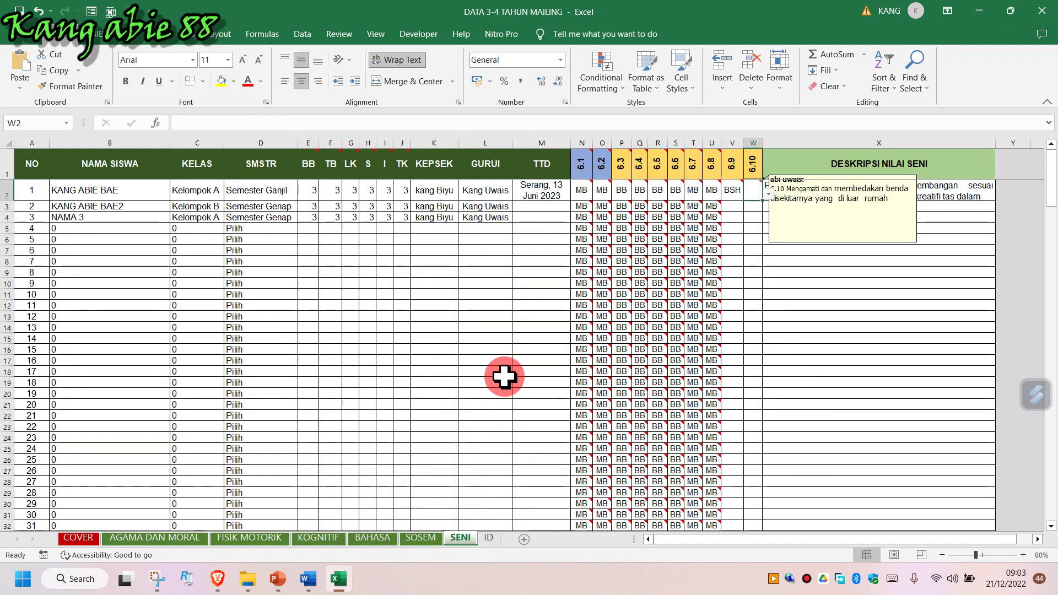
click(459, 374)
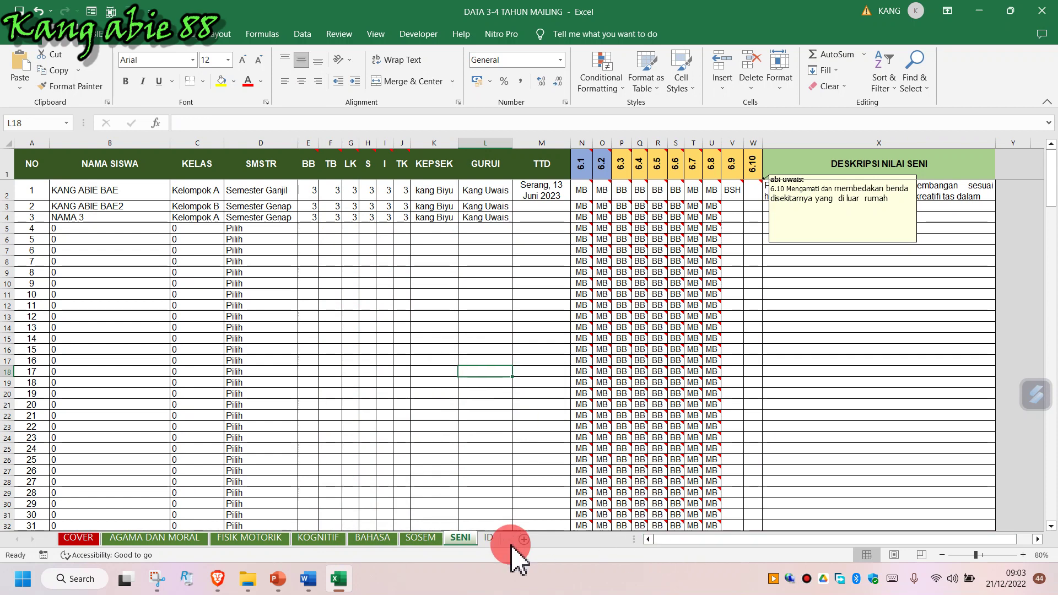
click(461, 540)
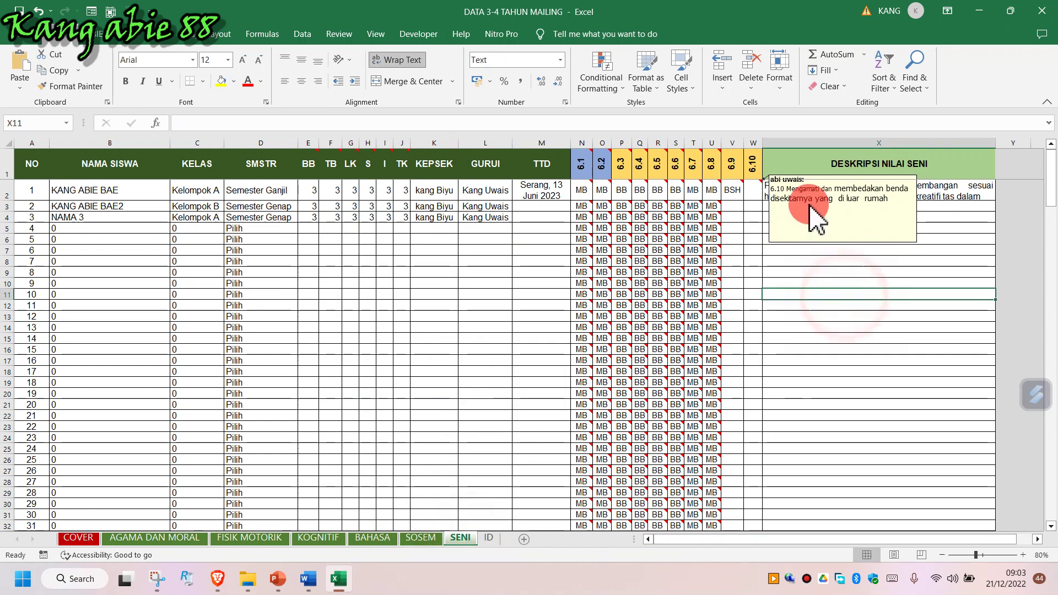
click(781, 167)
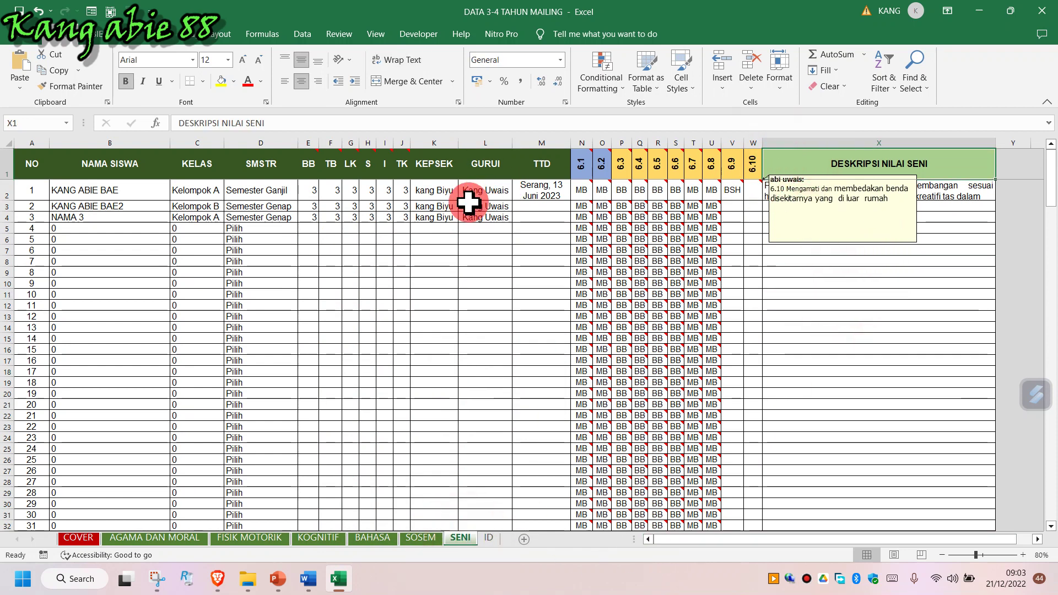
Examine the students' entries in the BB, TB, LK, S, I, TK and KEPSEK columns of the SENI sheet.
click(310, 185)
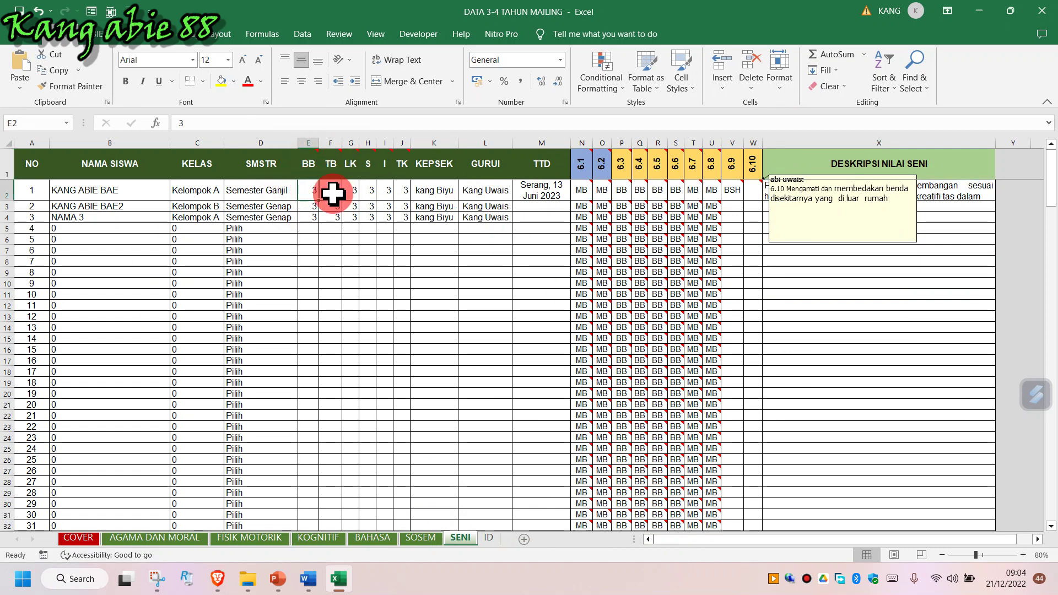
click(386, 191)
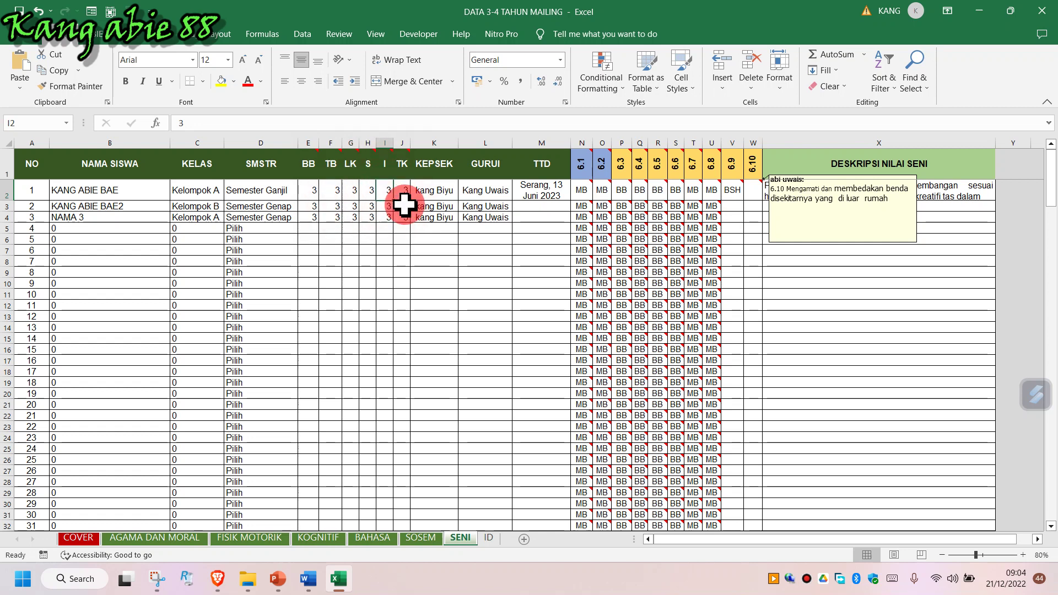
click(443, 198)
click(352, 228)
drag(309, 188, 422, 245)
click(408, 242)
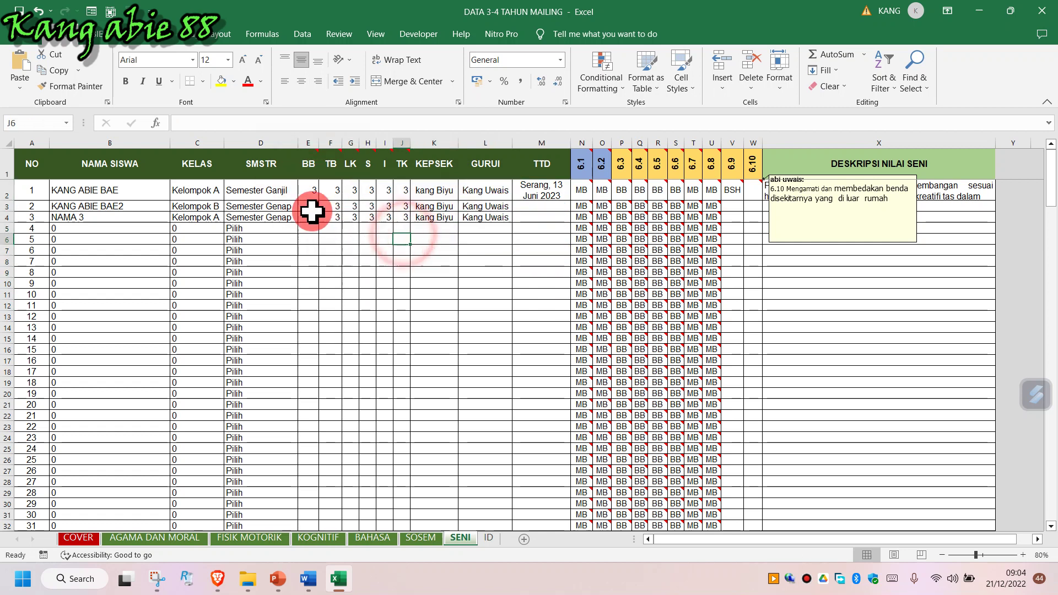
drag(307, 189, 398, 239)
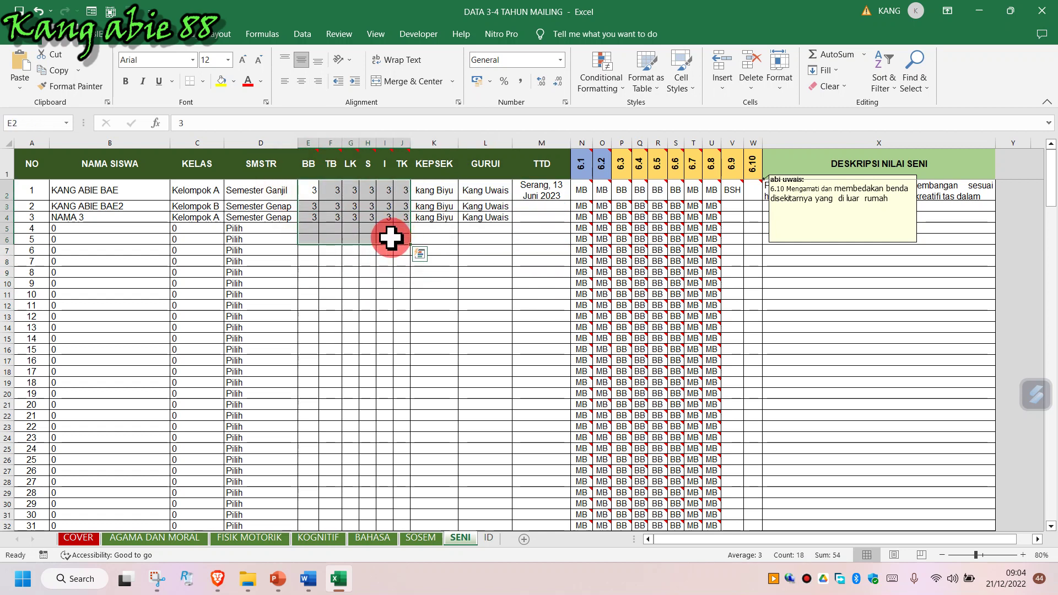
click(383, 271)
click(350, 217)
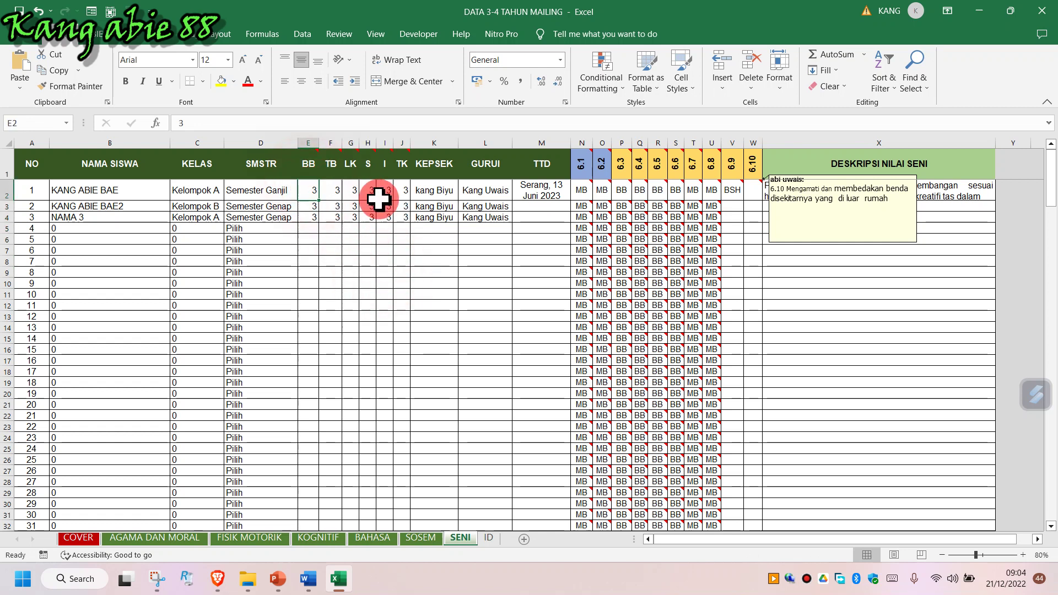
drag(311, 190, 309, 337)
click(367, 272)
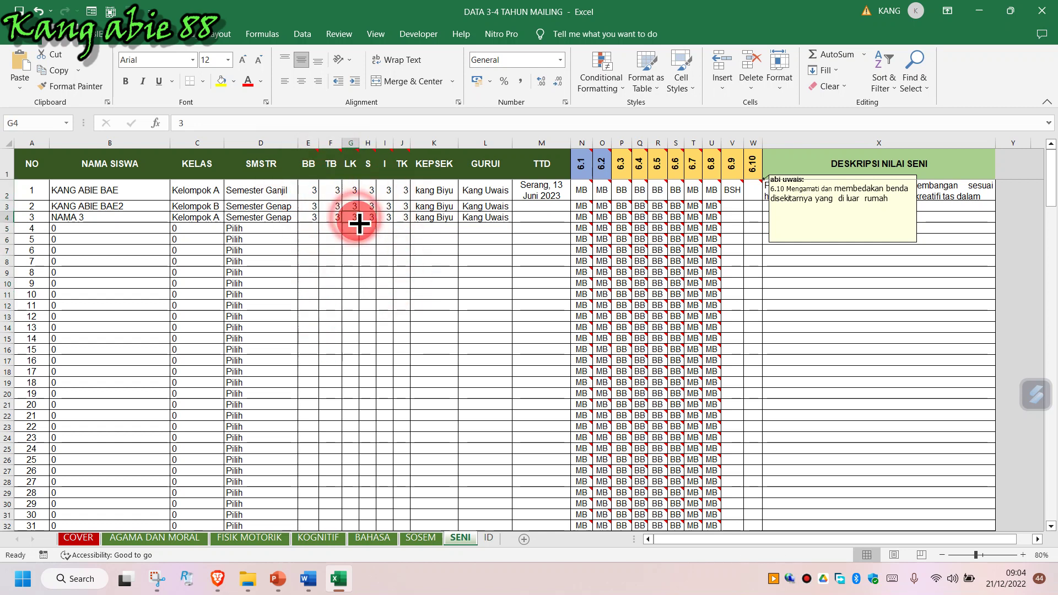
Read the first student's text under DESKRIPSI NILAI SENI, and close the workbook without saving the changes.
click(384, 189)
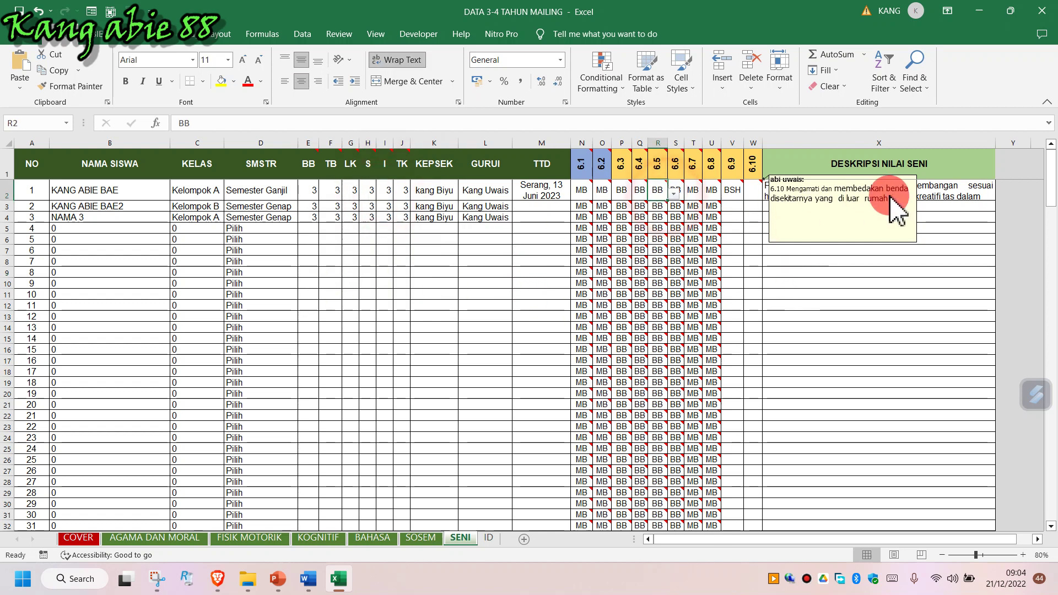
click(918, 197)
mouse_move(616, 340)
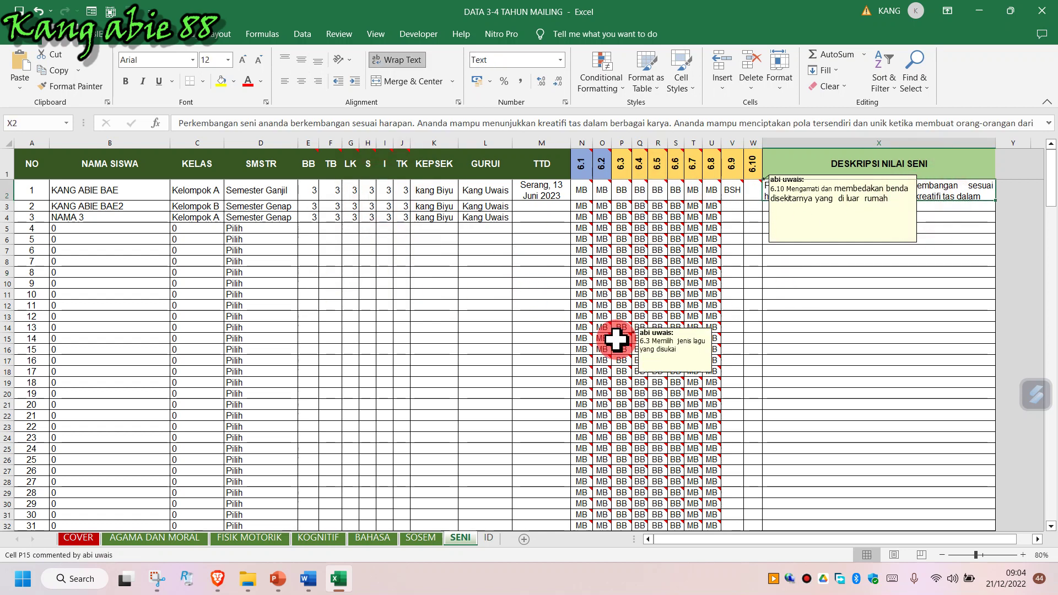
click(1045, 11)
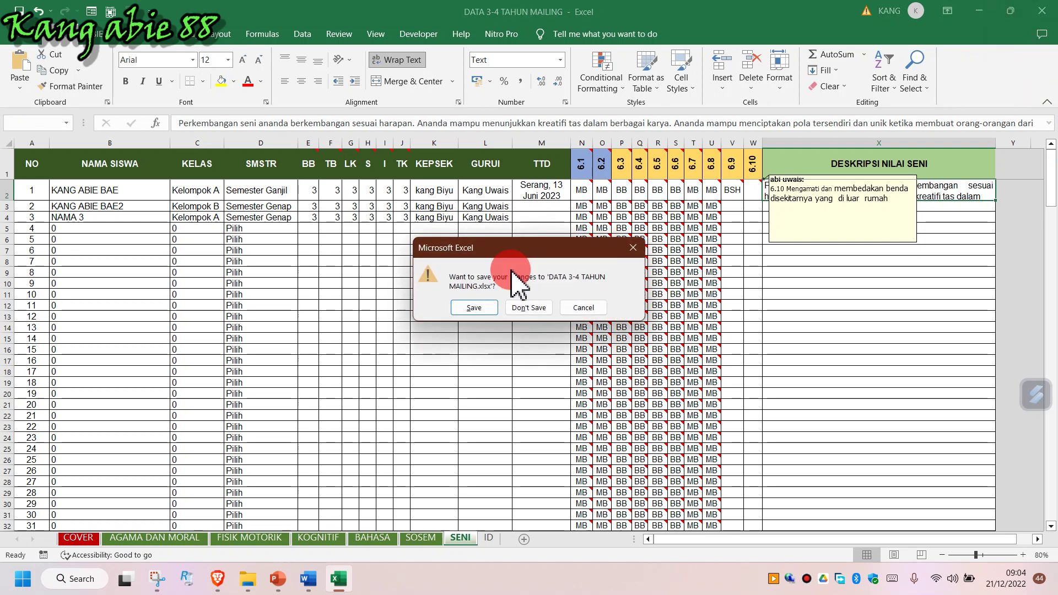
click(518, 330)
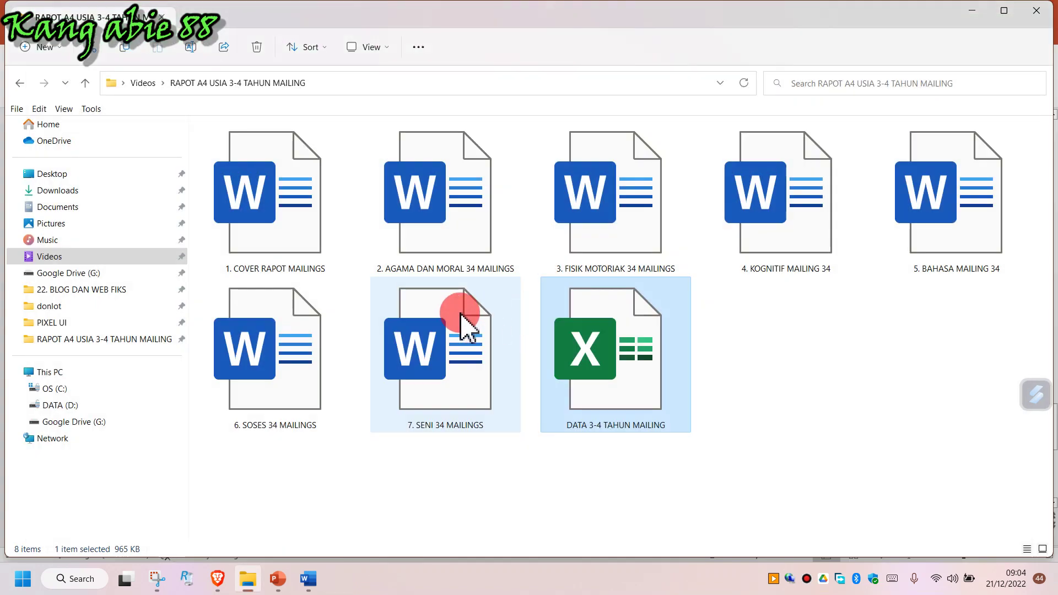
Show the files in the RAPOT A4 USIA 3-4 TAHUN MAILING folder as a list.
click(452, 504)
right_click(902, 389)
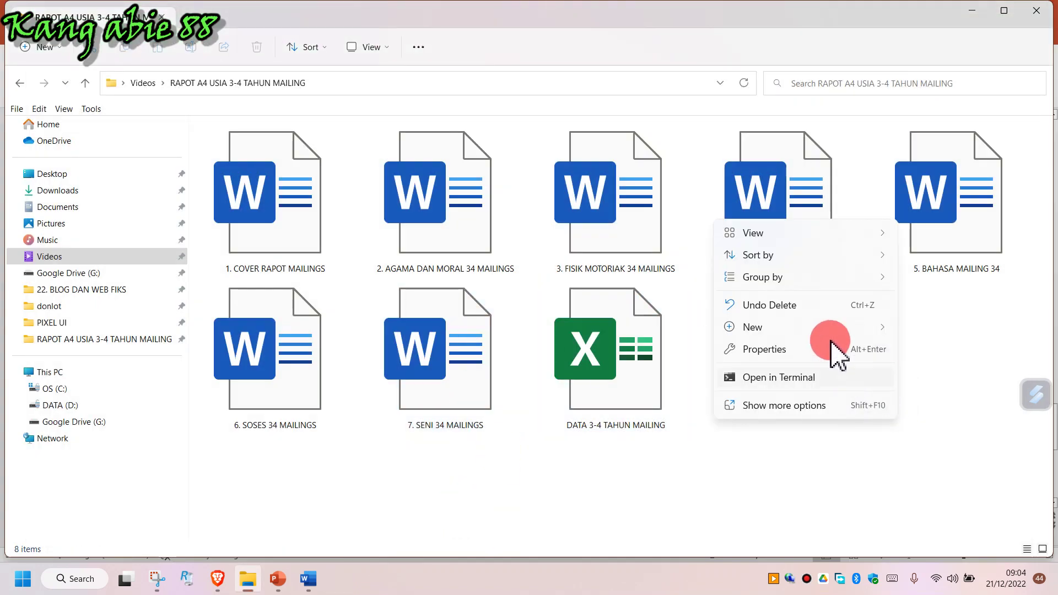
mouse_move(887, 232)
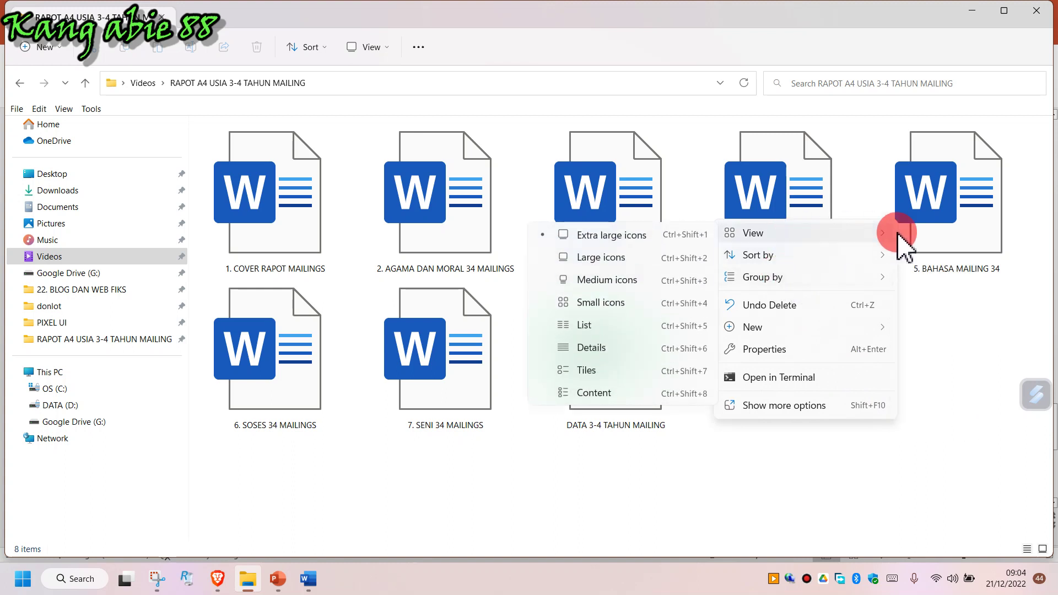
click(601, 315)
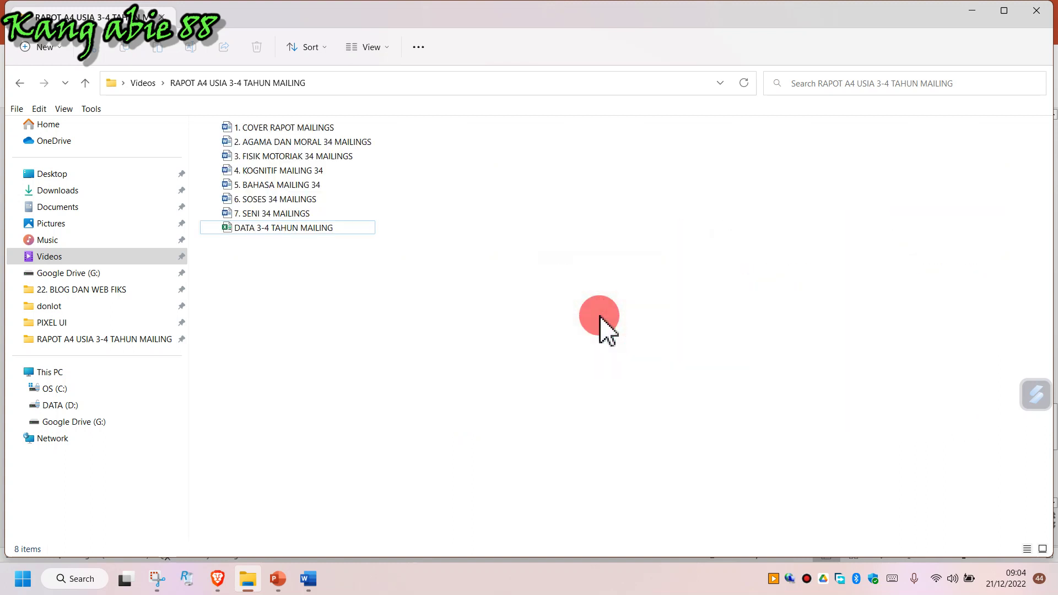
Decline the cover report's SQL command, and close the open 2. AGAMA DAN MORAL 34 MAILINGS document without saving.
click(331, 128)
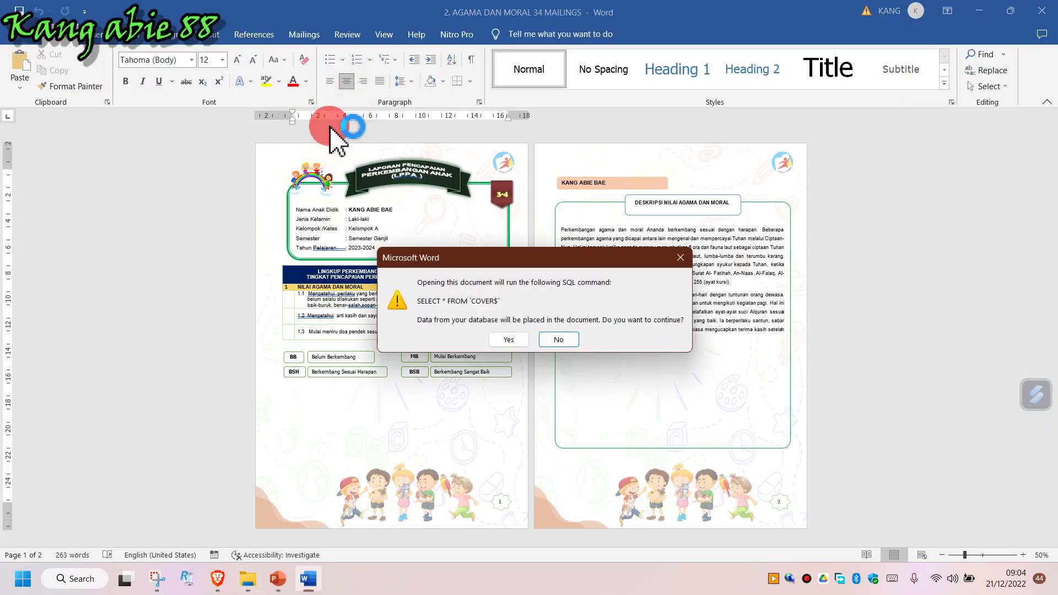
click(566, 344)
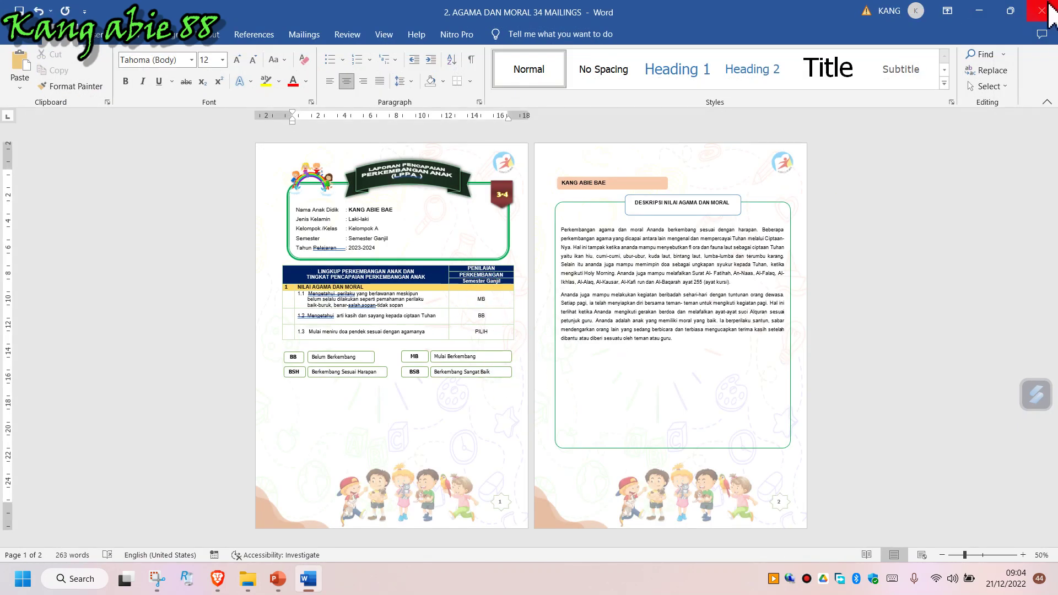
click(251, 581)
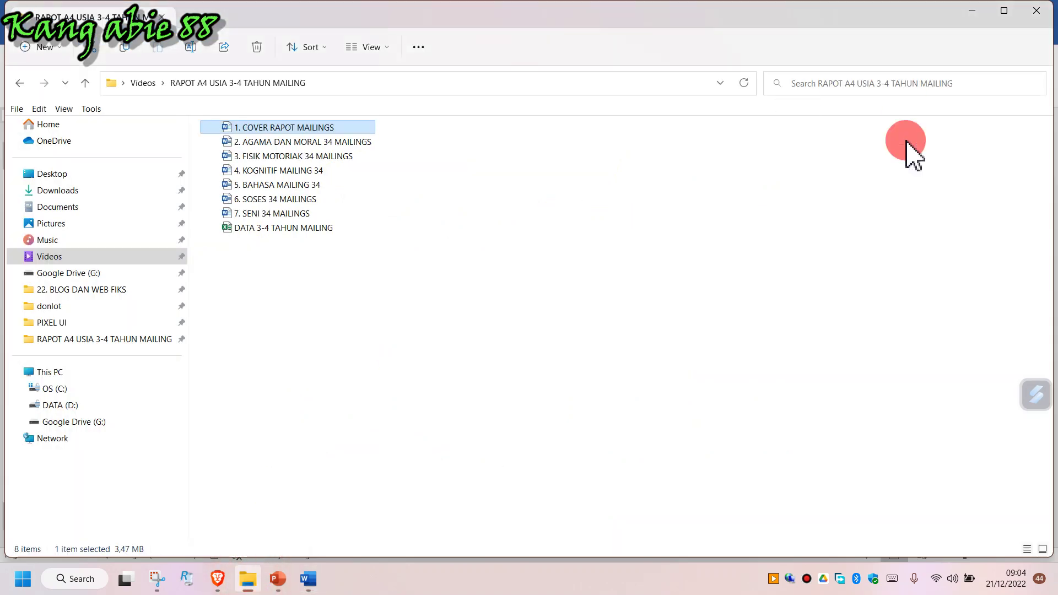
right_click(313, 579)
click(325, 543)
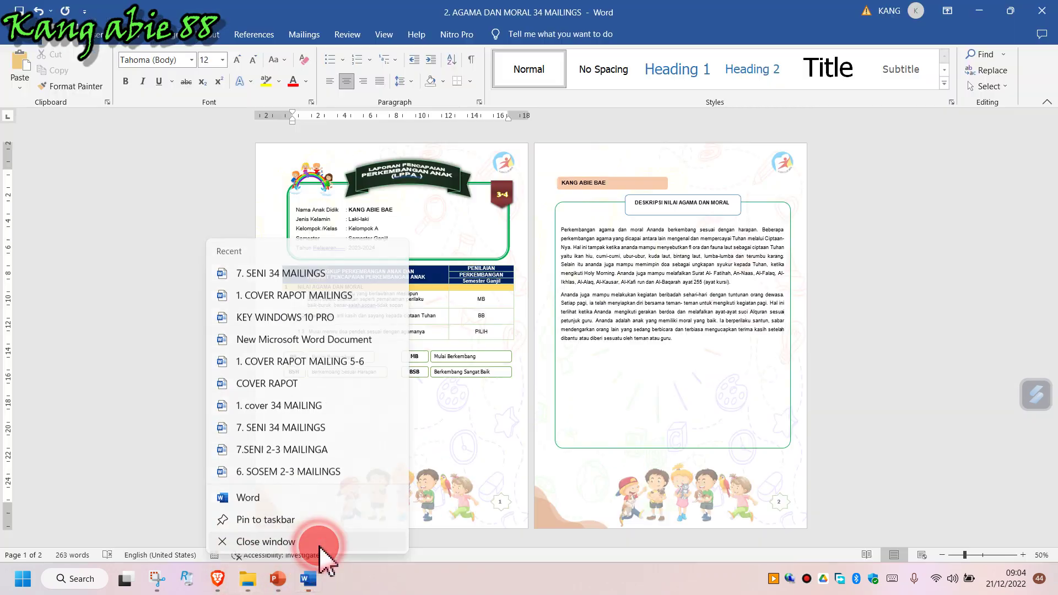
click(528, 307)
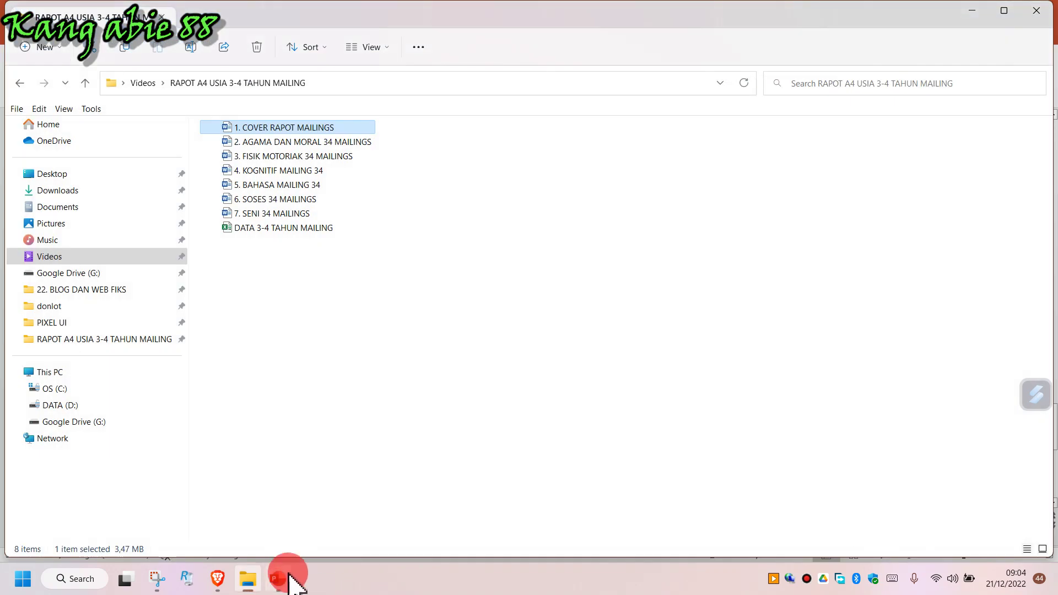
Open 1. COVER RAPOT MAILINGS in Word and allow its SQL command to load data from the database.
click(285, 129)
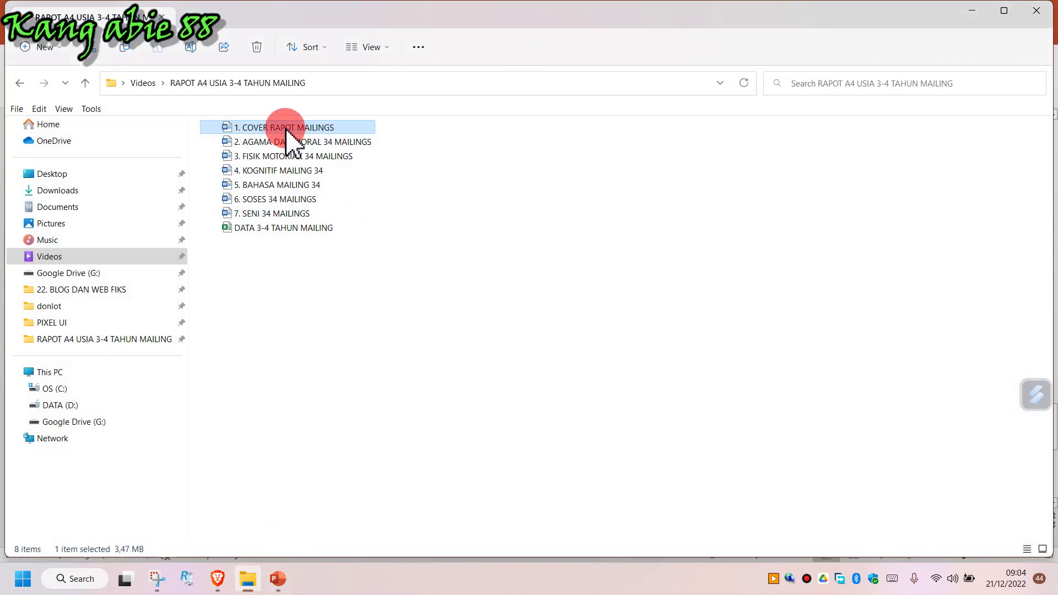
double_click(286, 128)
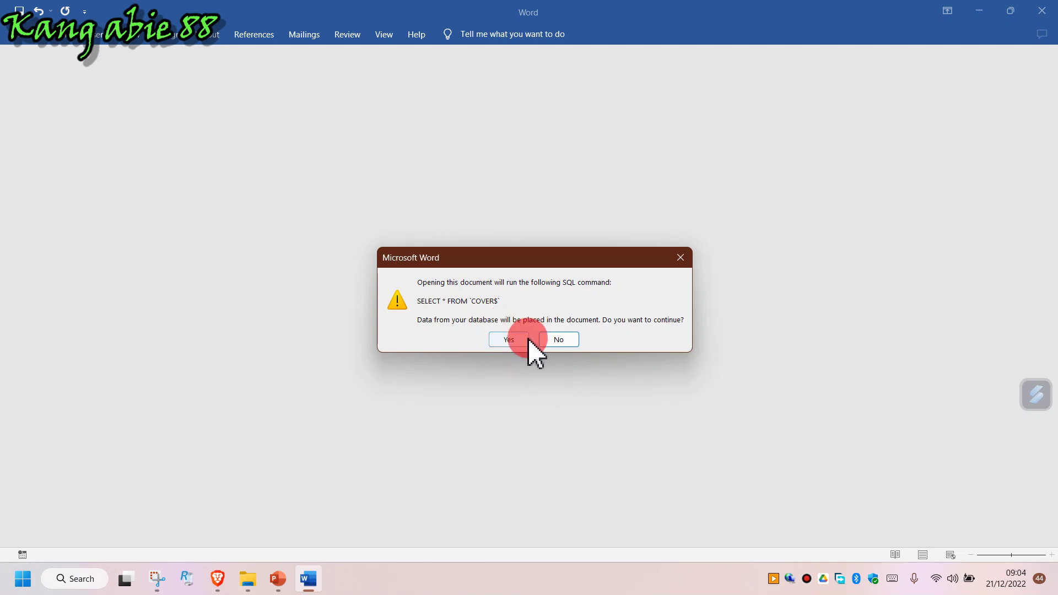
click(507, 341)
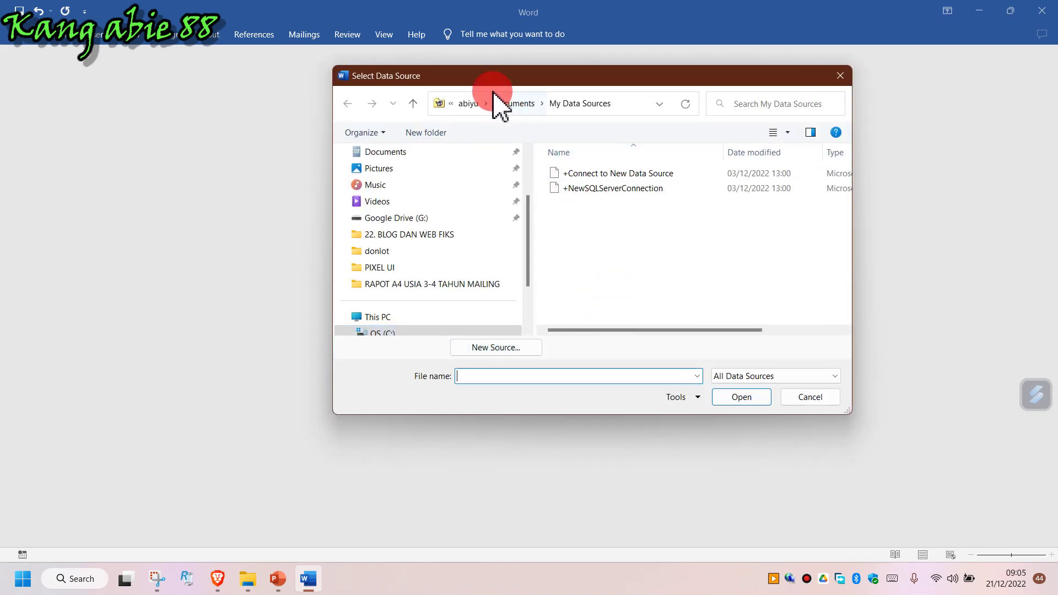
Choose DATA 3-4 TAHUN MAILING from the RAPOT A4 USIA 3-4 TAHUN MAILING folder in Videos as the cover report's data source.
drag(488, 79, 438, 77)
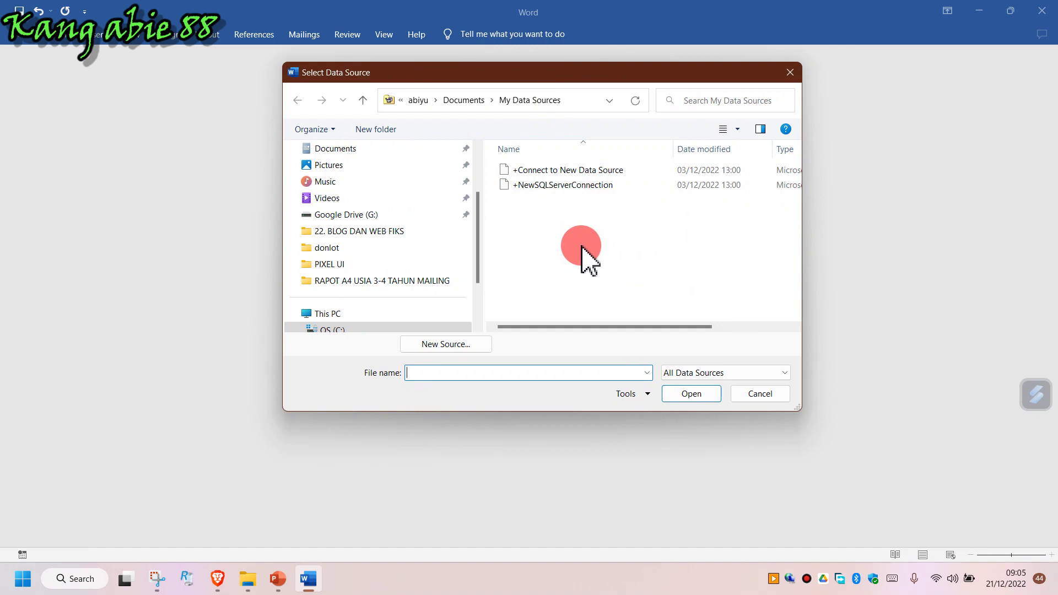
click(350, 200)
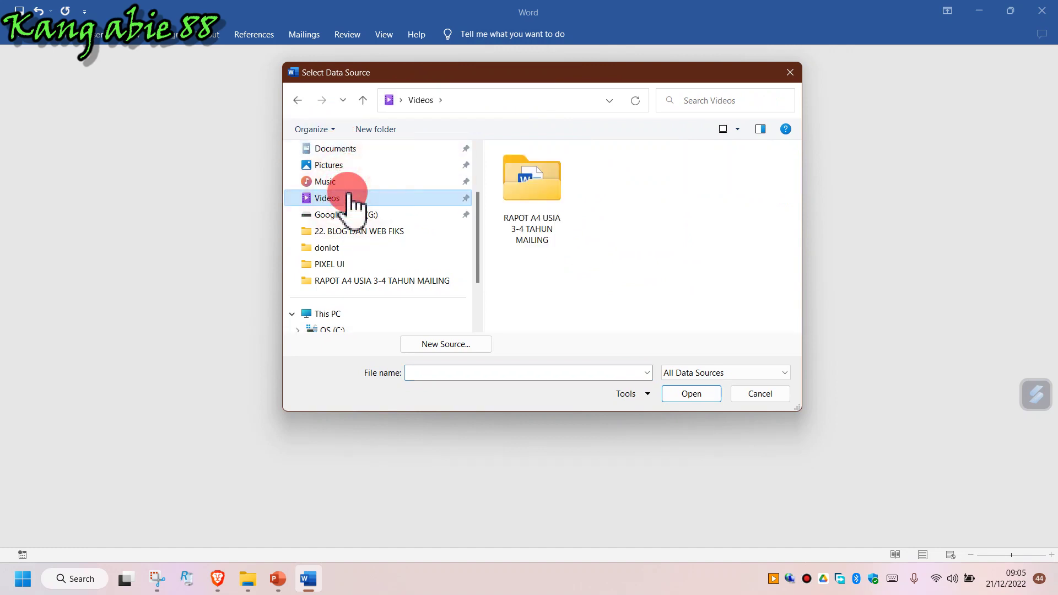
double_click(524, 197)
click(542, 276)
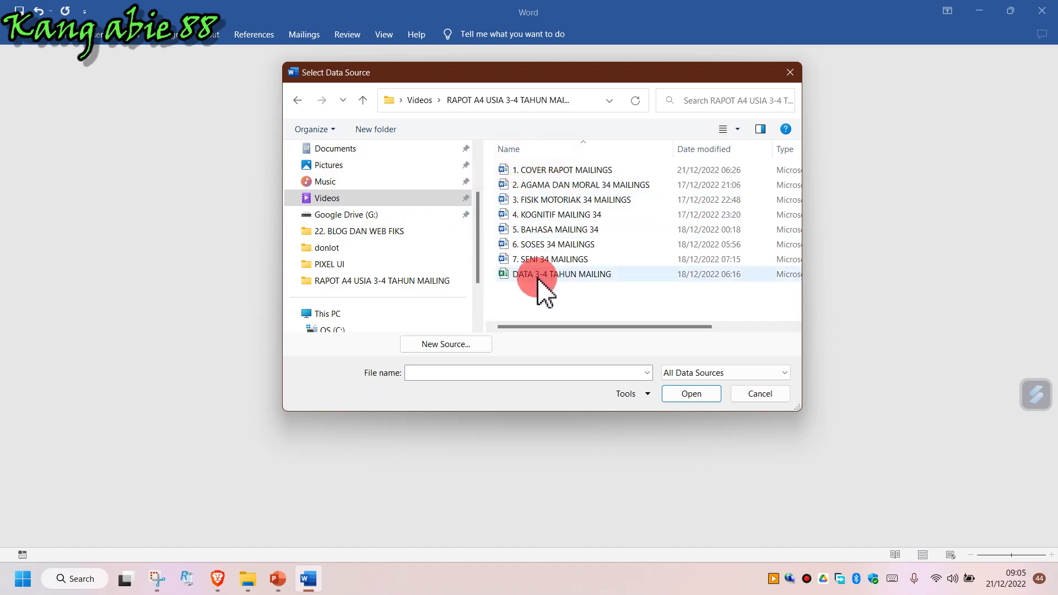
click(687, 394)
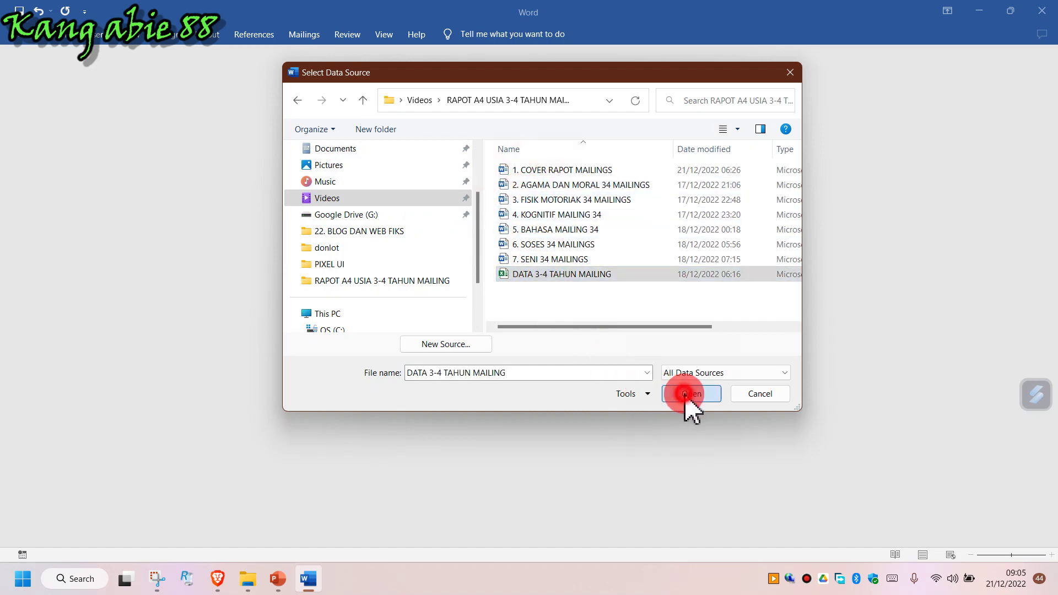